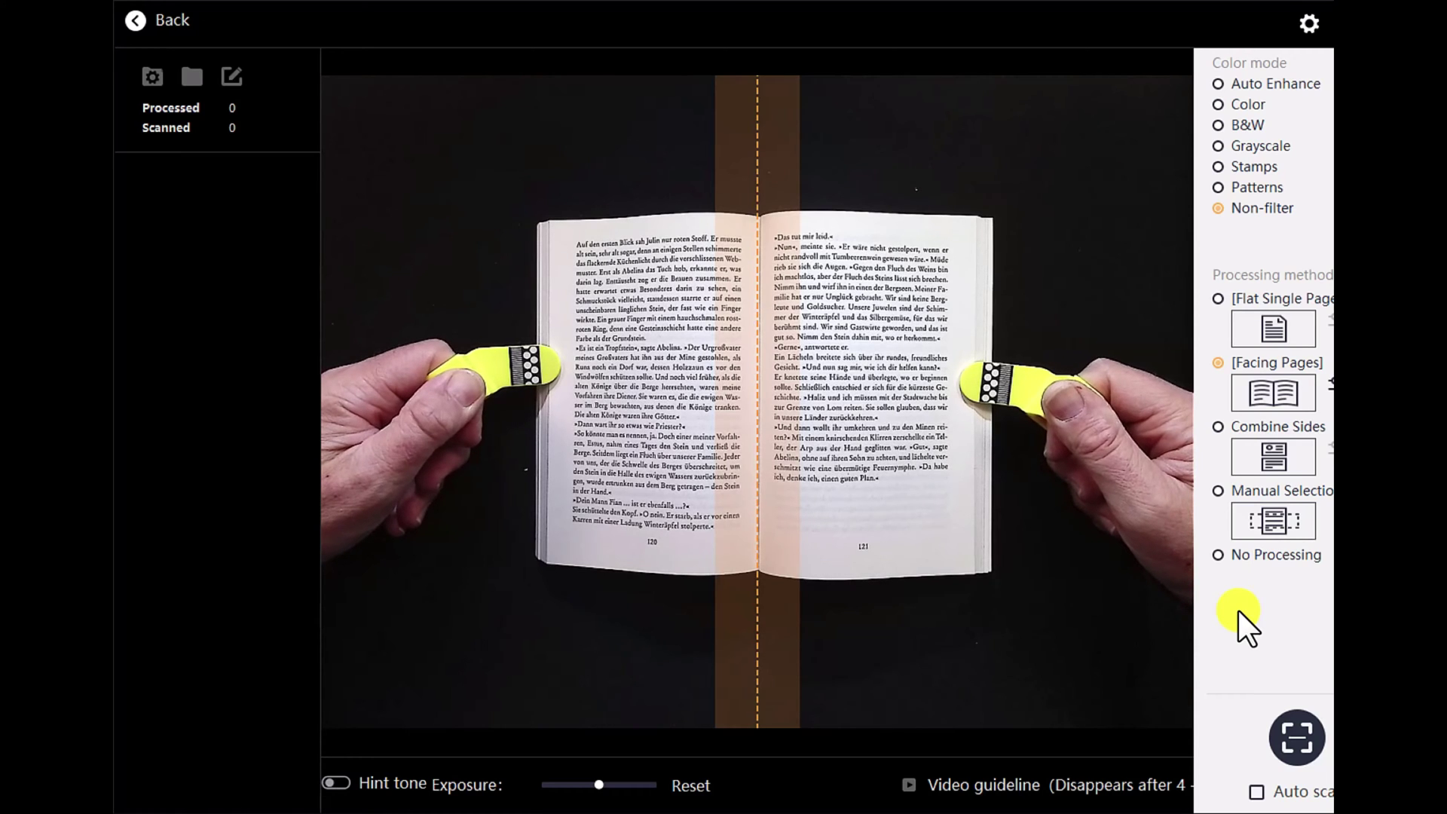
# Capture the open book's facing pages with the scan key
pyautogui.press('space')
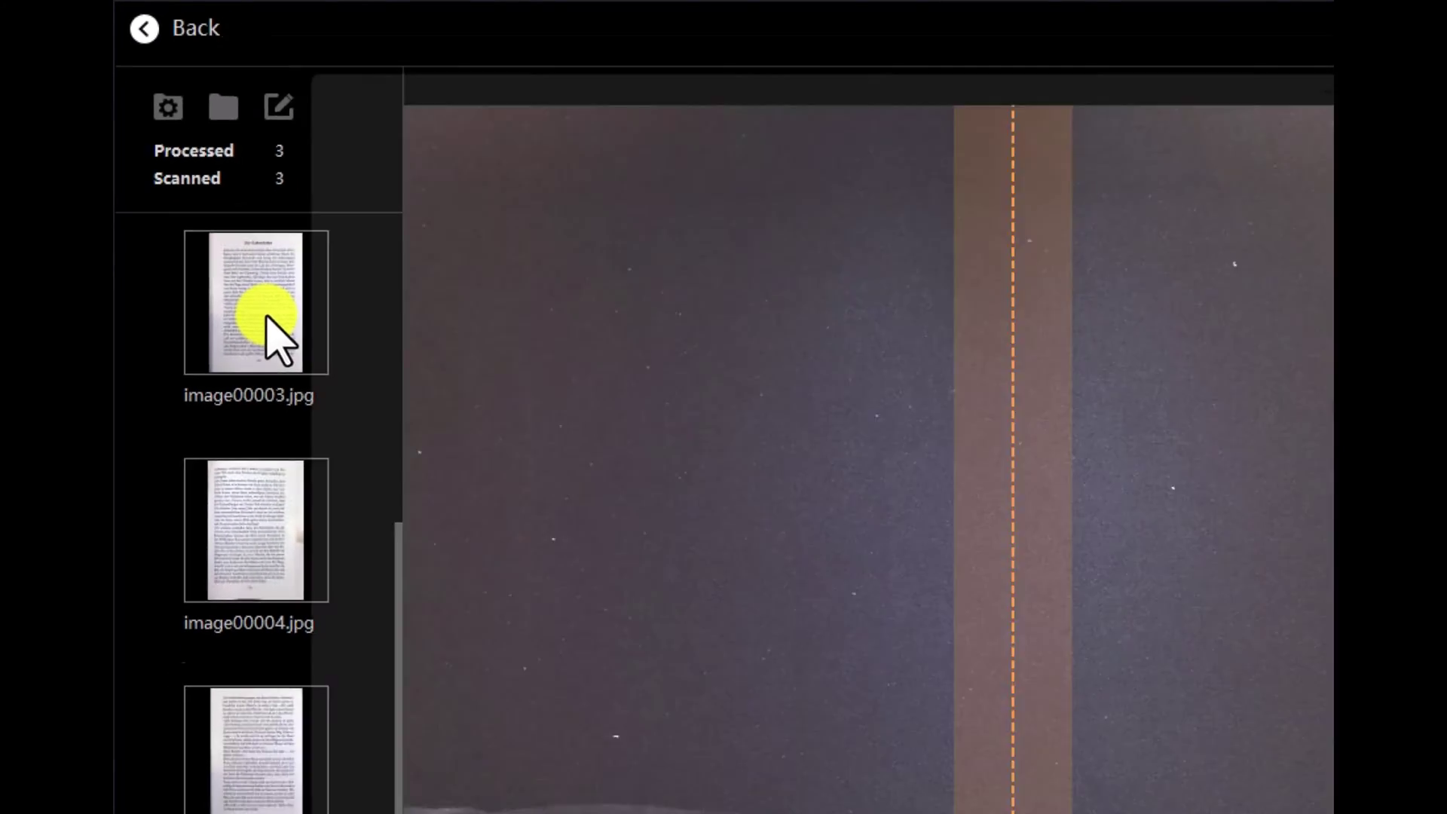
# Preview image00003.jpg, then return to the main window and select all scanned pages
pyautogui.doubleClick(301, 391)
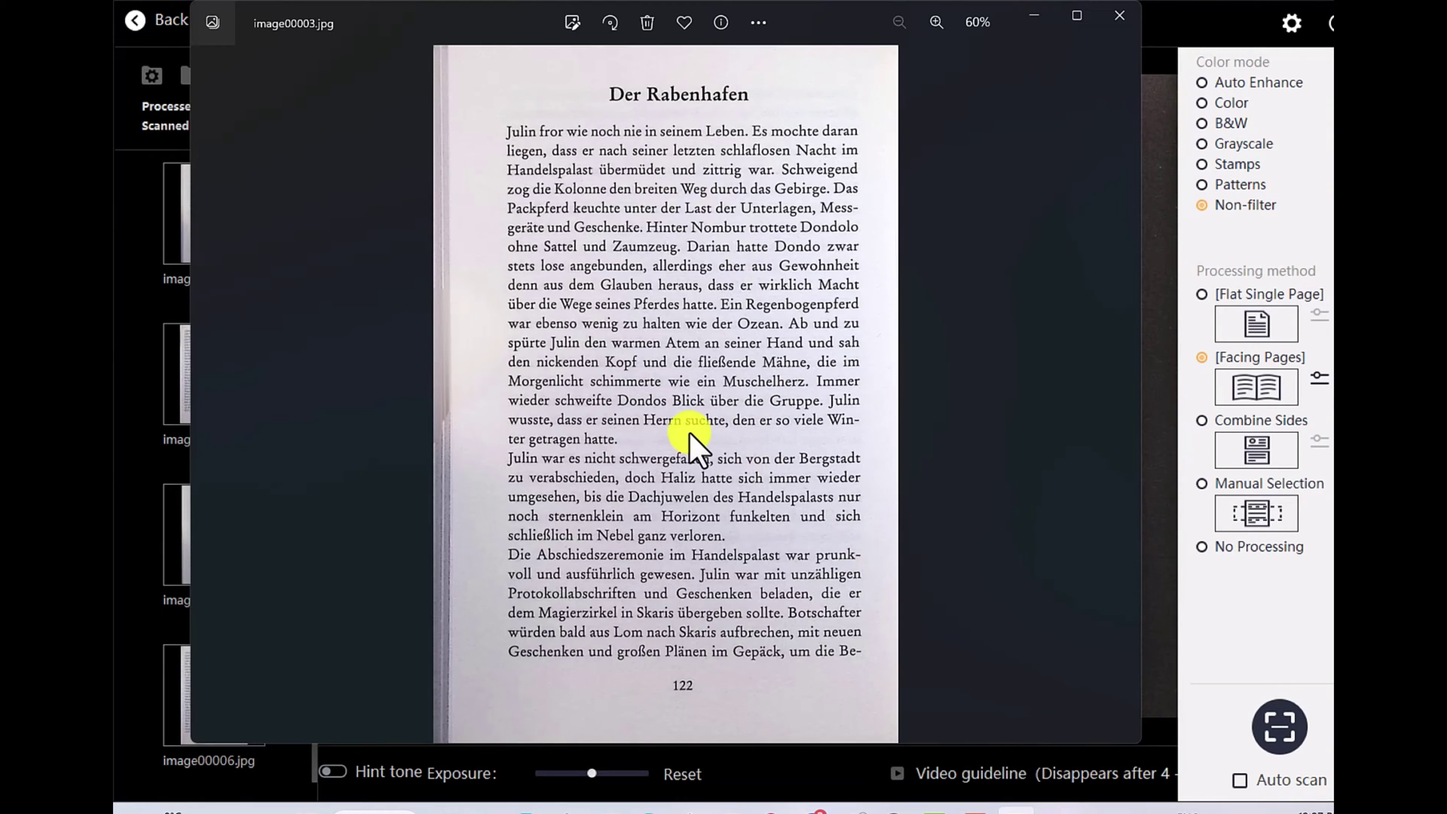
pyautogui.click(1118, 16)
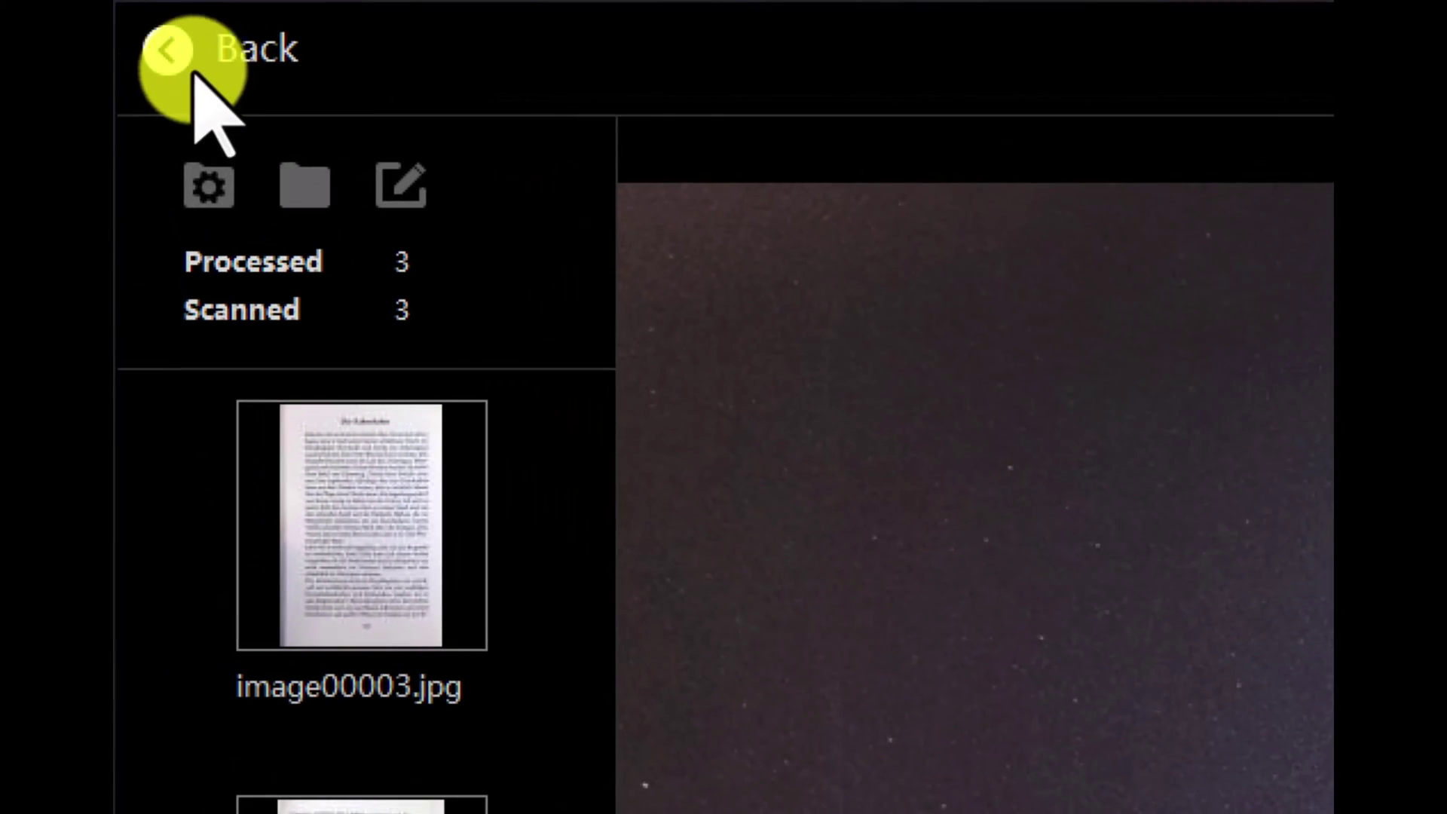
pyautogui.click(172, 51)
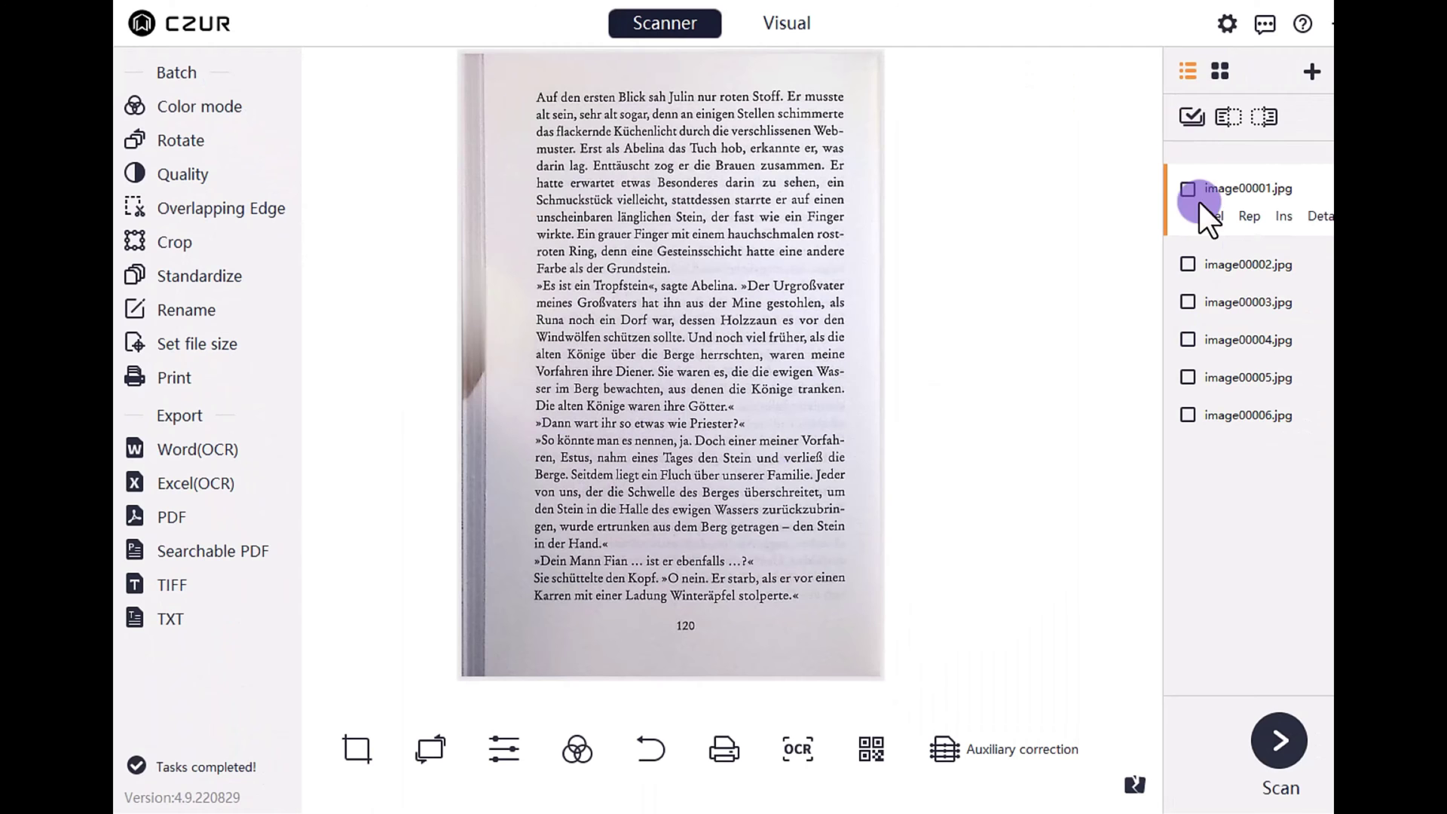
pyautogui.click(1191, 116)
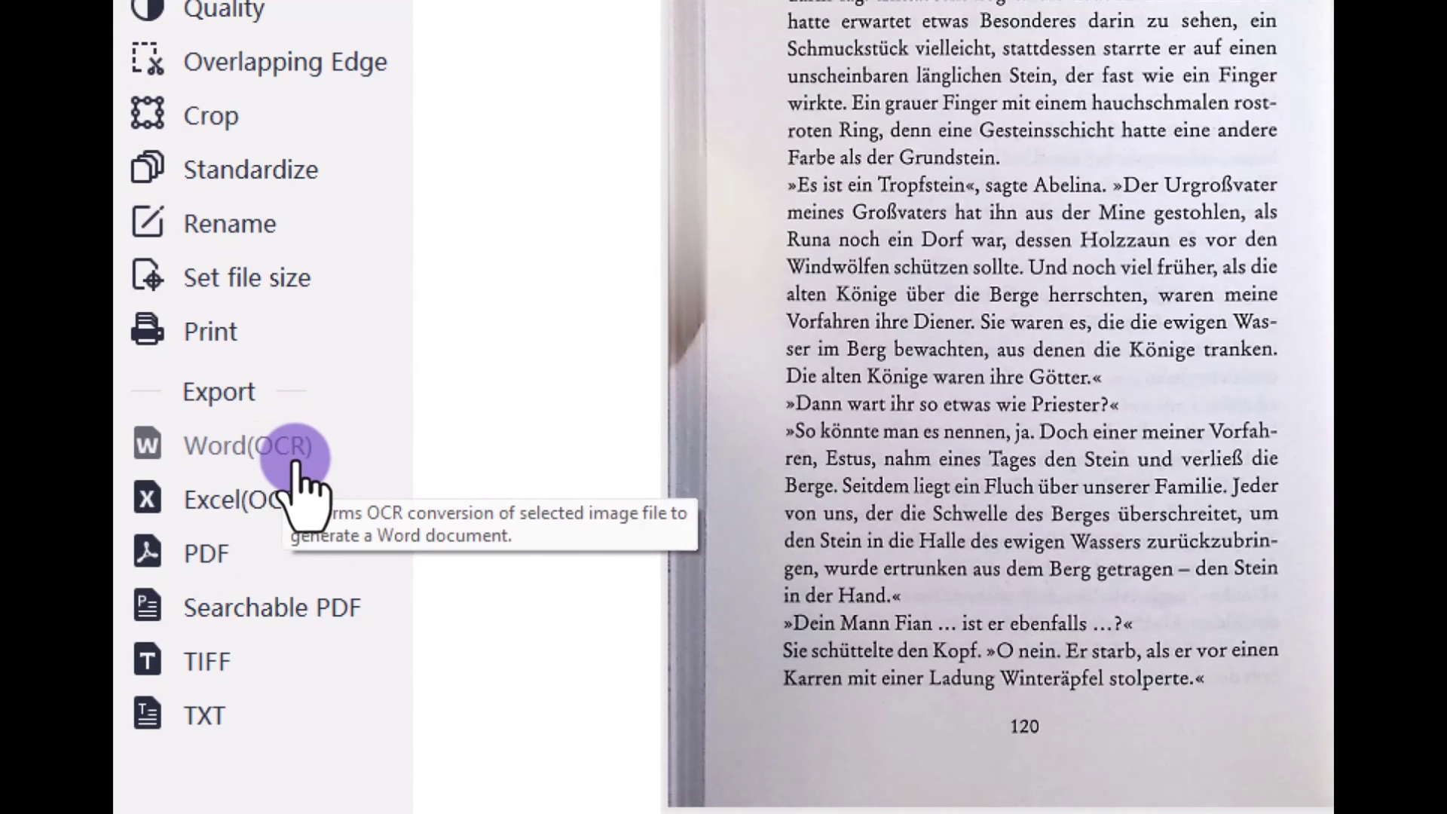
# Configure Word OCR export: German recognition, Auto size, Auto Adjustment, Word 97-2003 file type
pyautogui.click(241, 462)
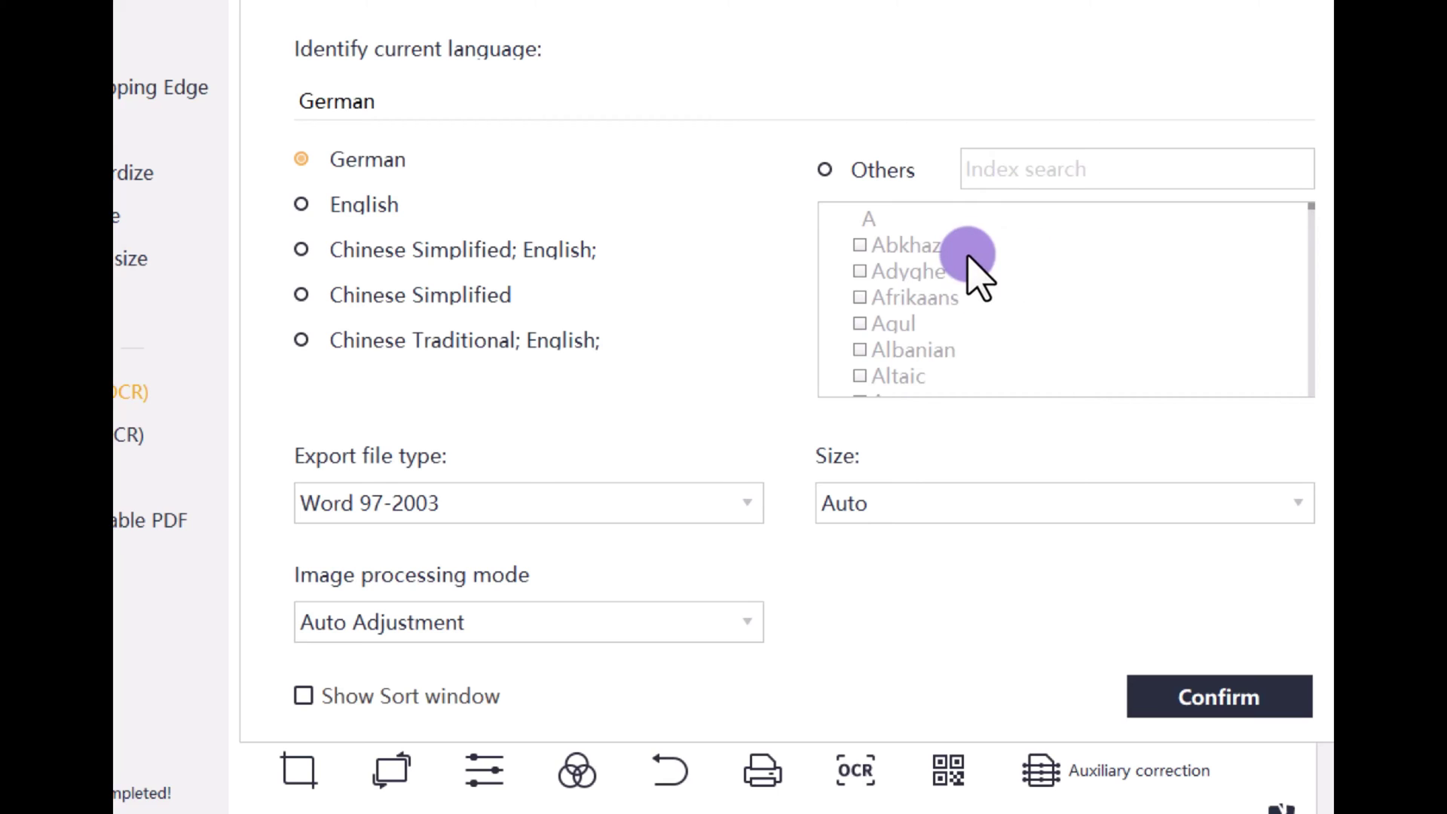
pyautogui.click(827, 169)
pyautogui.scroll(-20, 972, 320)
pyautogui.scroll(-20, 980, 324)
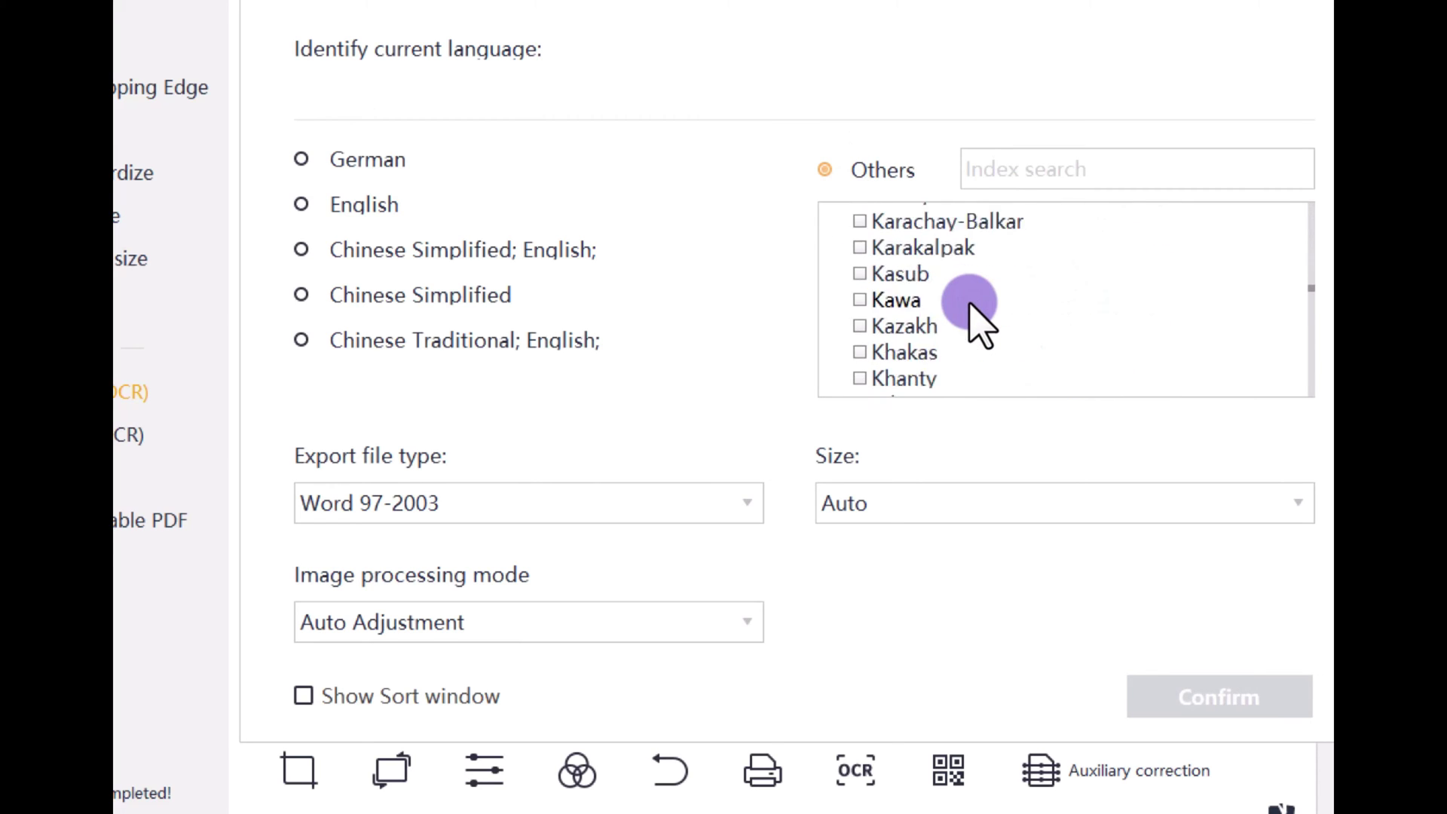
pyautogui.click(301, 160)
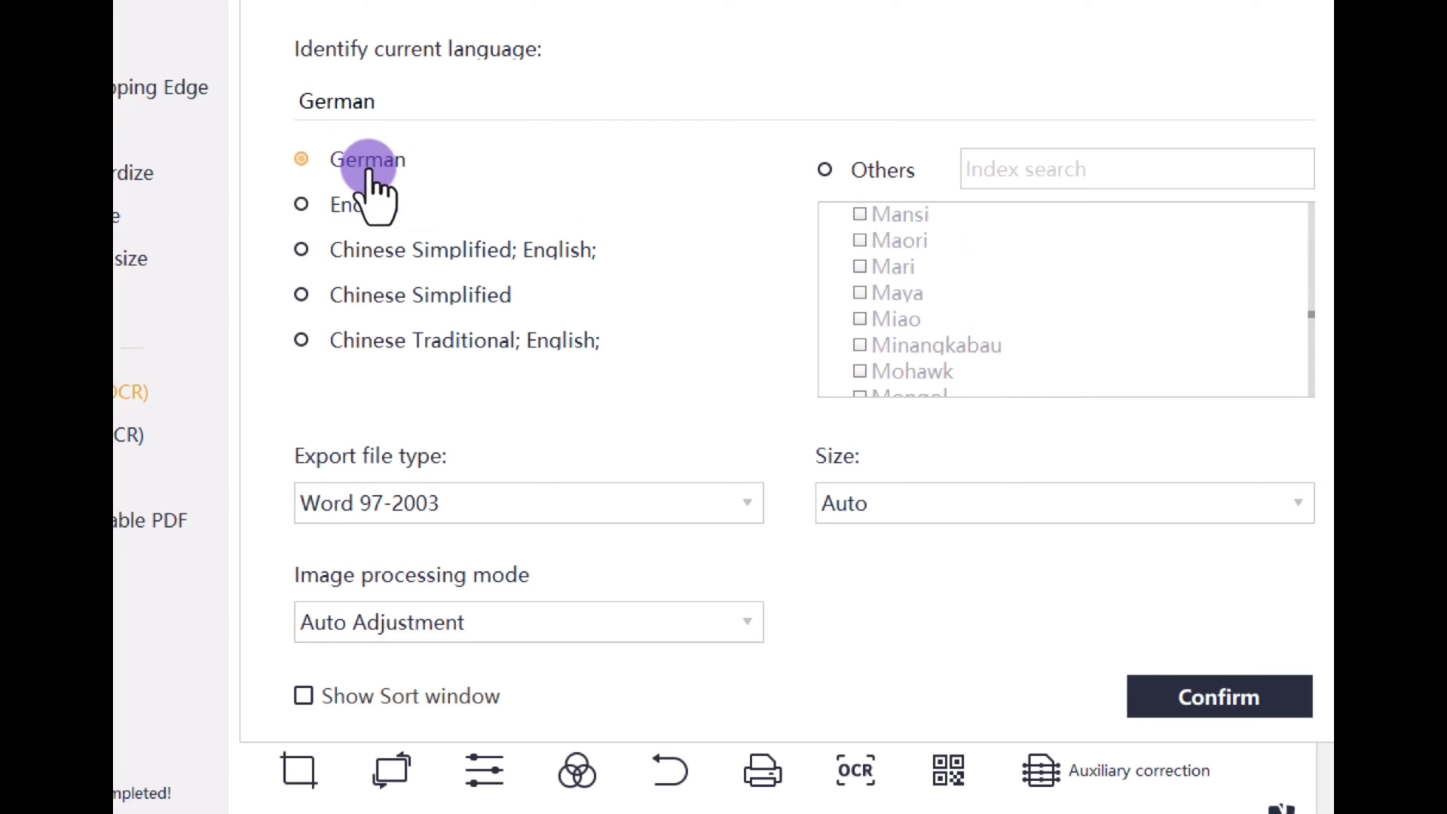
pyautogui.click(988, 504)
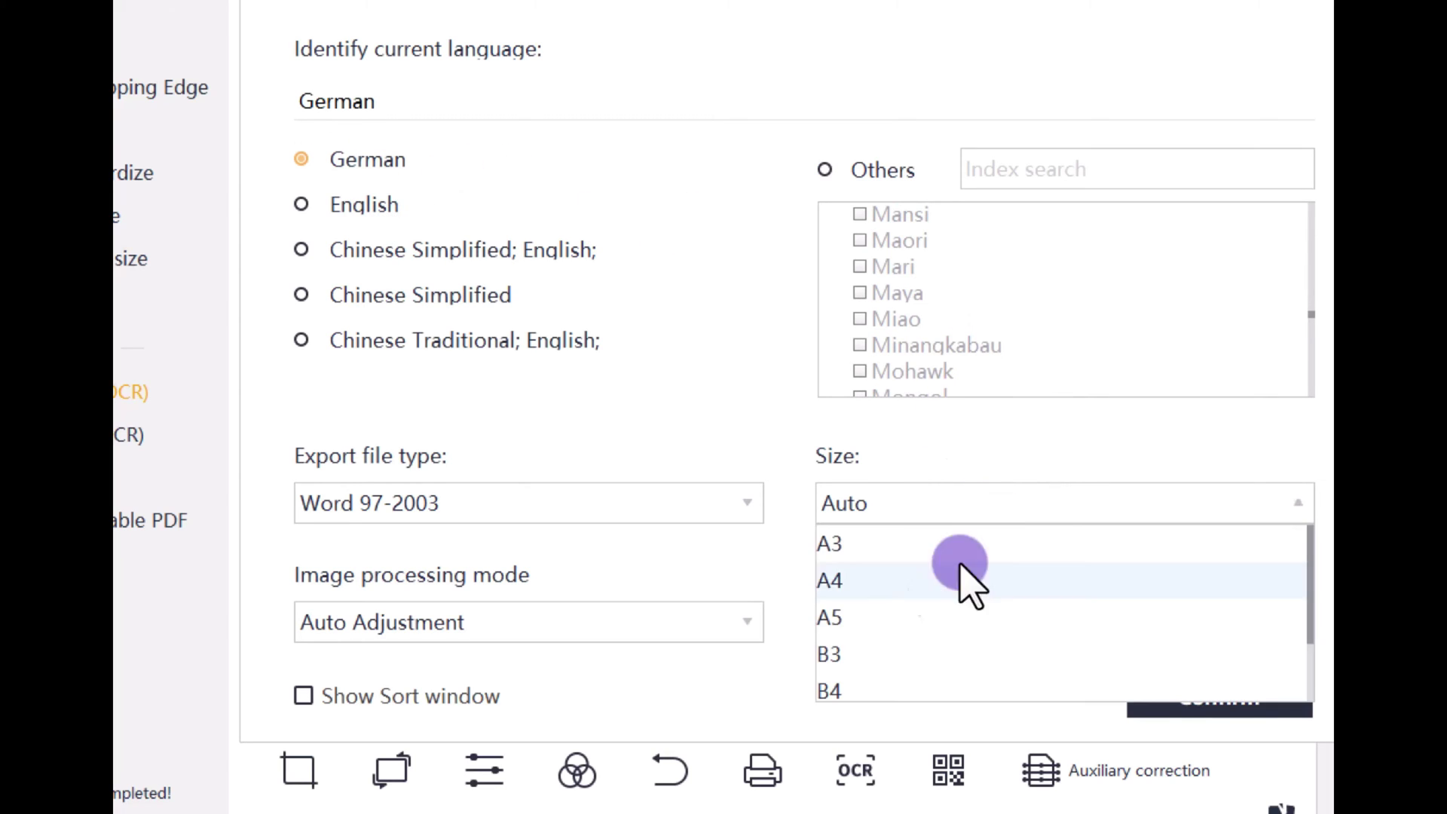
pyautogui.click(937, 505)
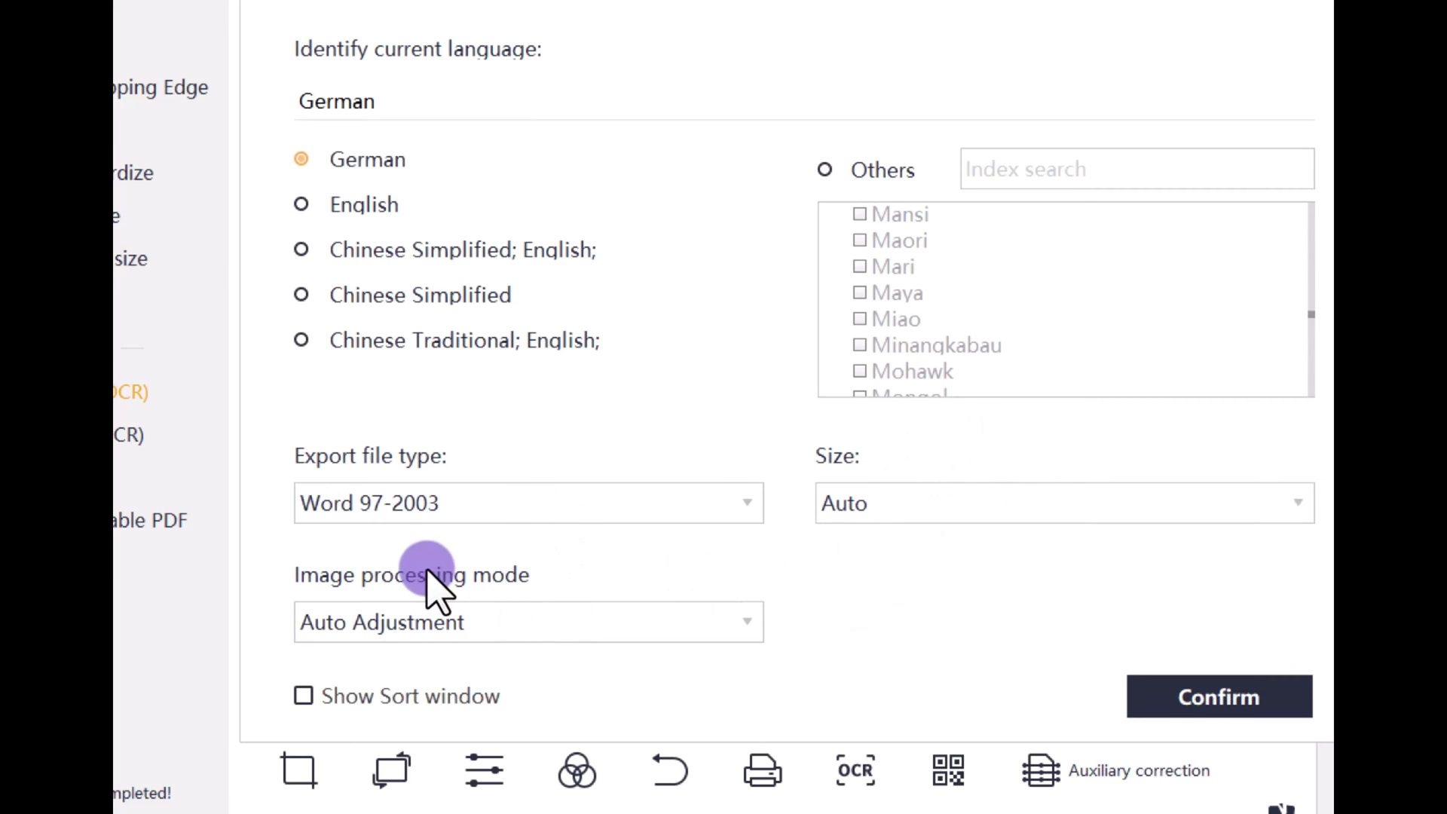
pyautogui.click(424, 622)
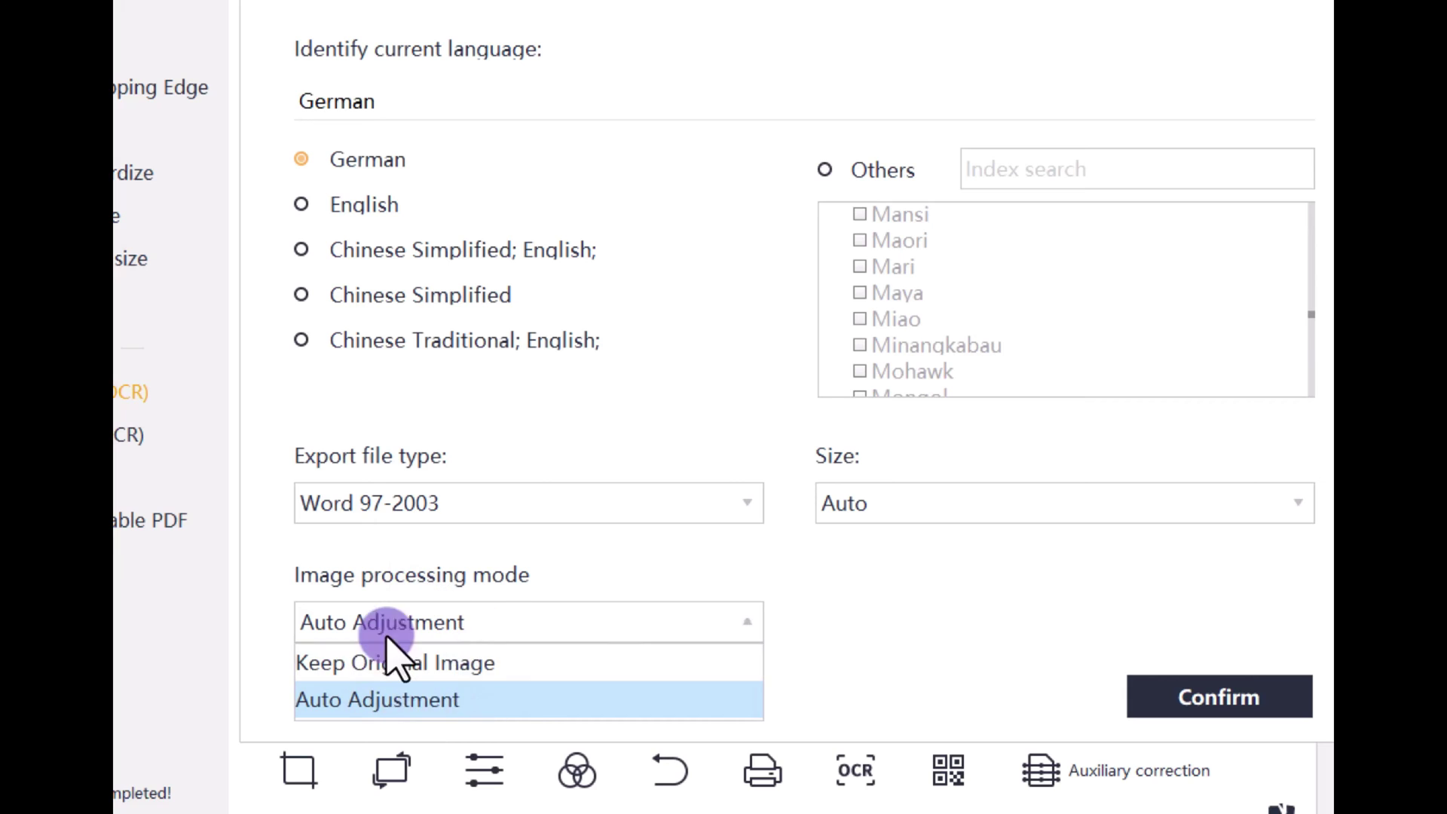
pyautogui.click(581, 564)
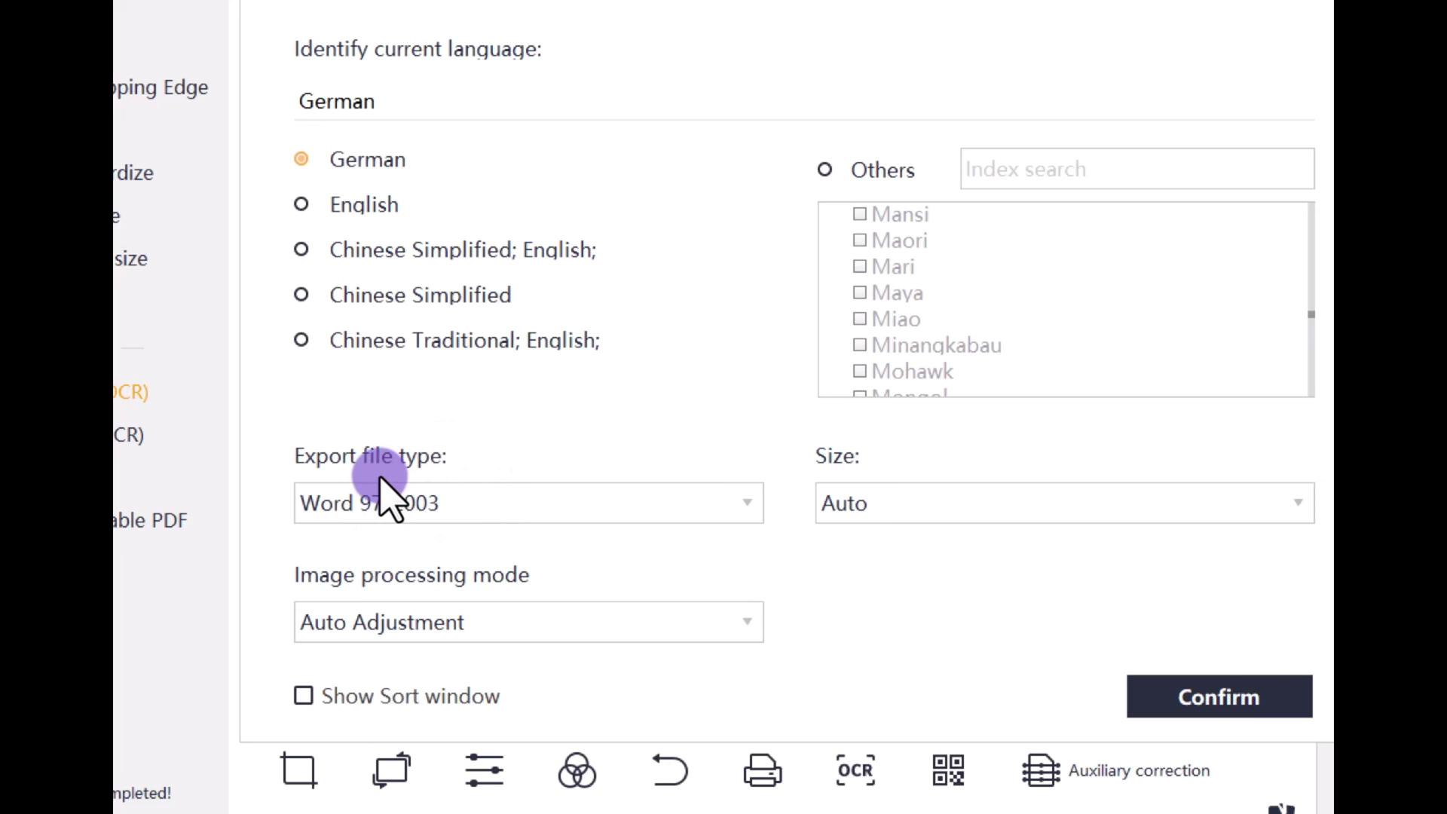
pyautogui.click(386, 520)
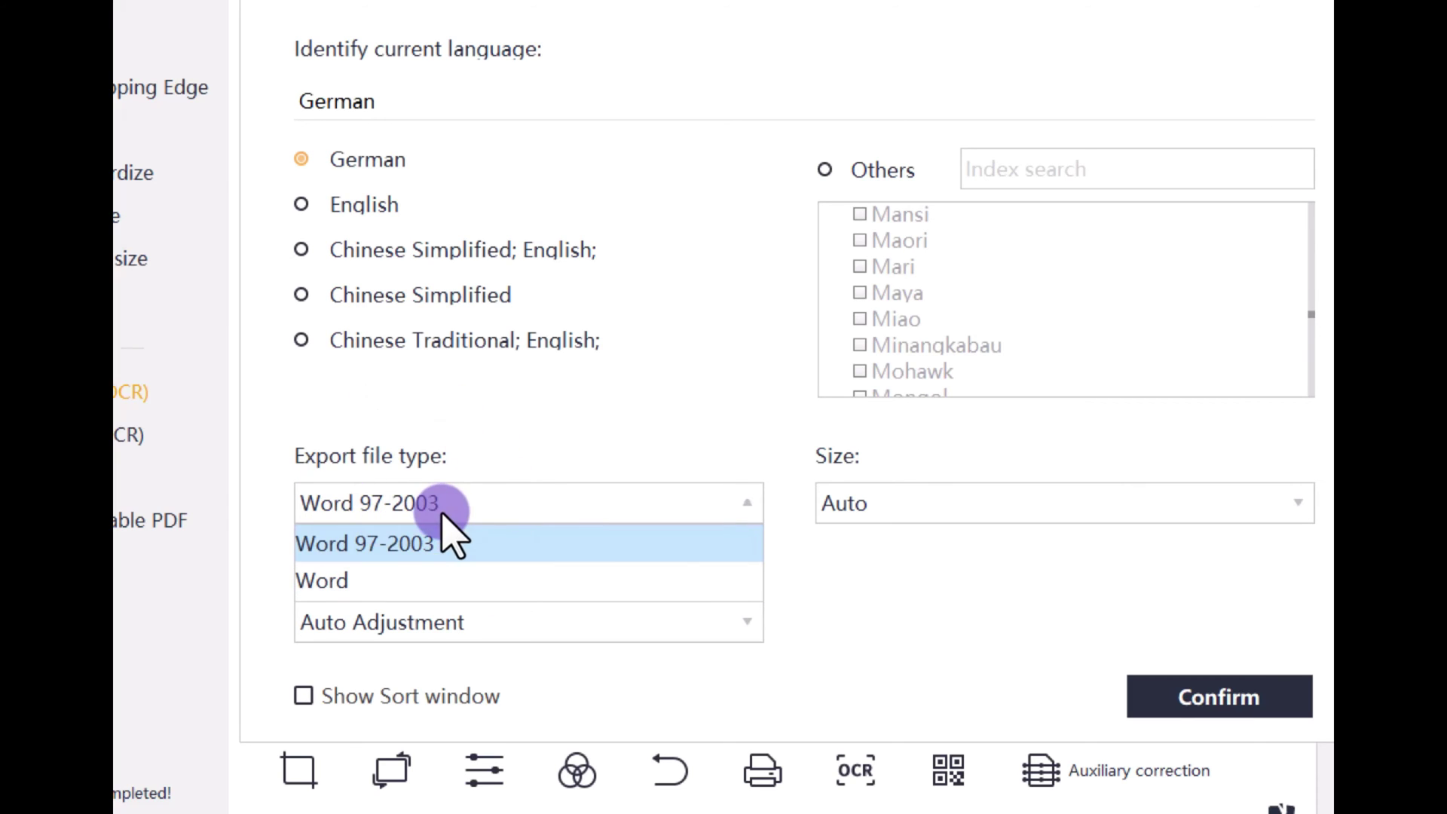
pyautogui.click(1192, 682)
pyautogui.click(1193, 684)
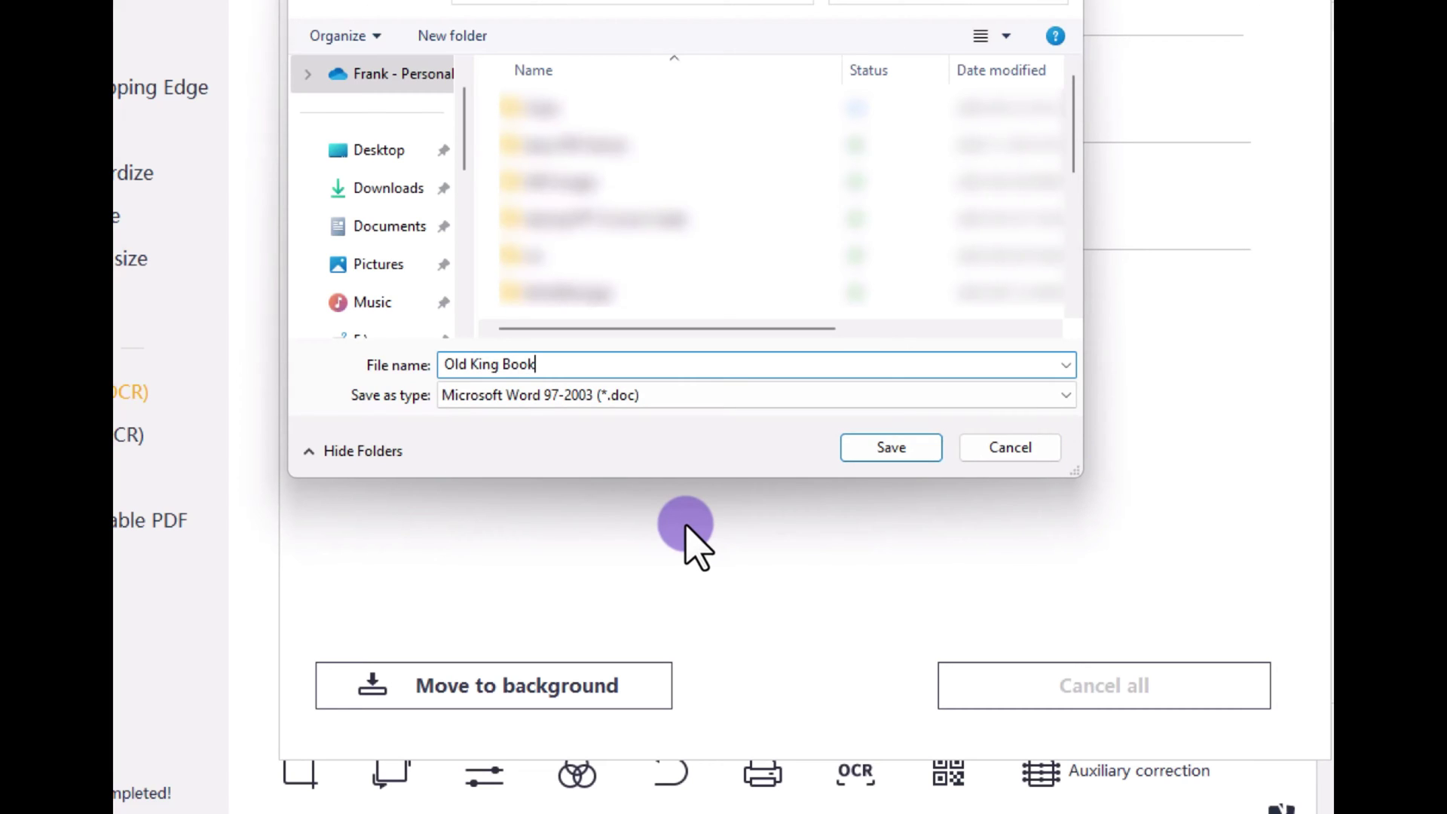
# Save the OCR result as Old King Book on the Desktop
pyautogui.click(365, 154)
pyautogui.click(883, 450)
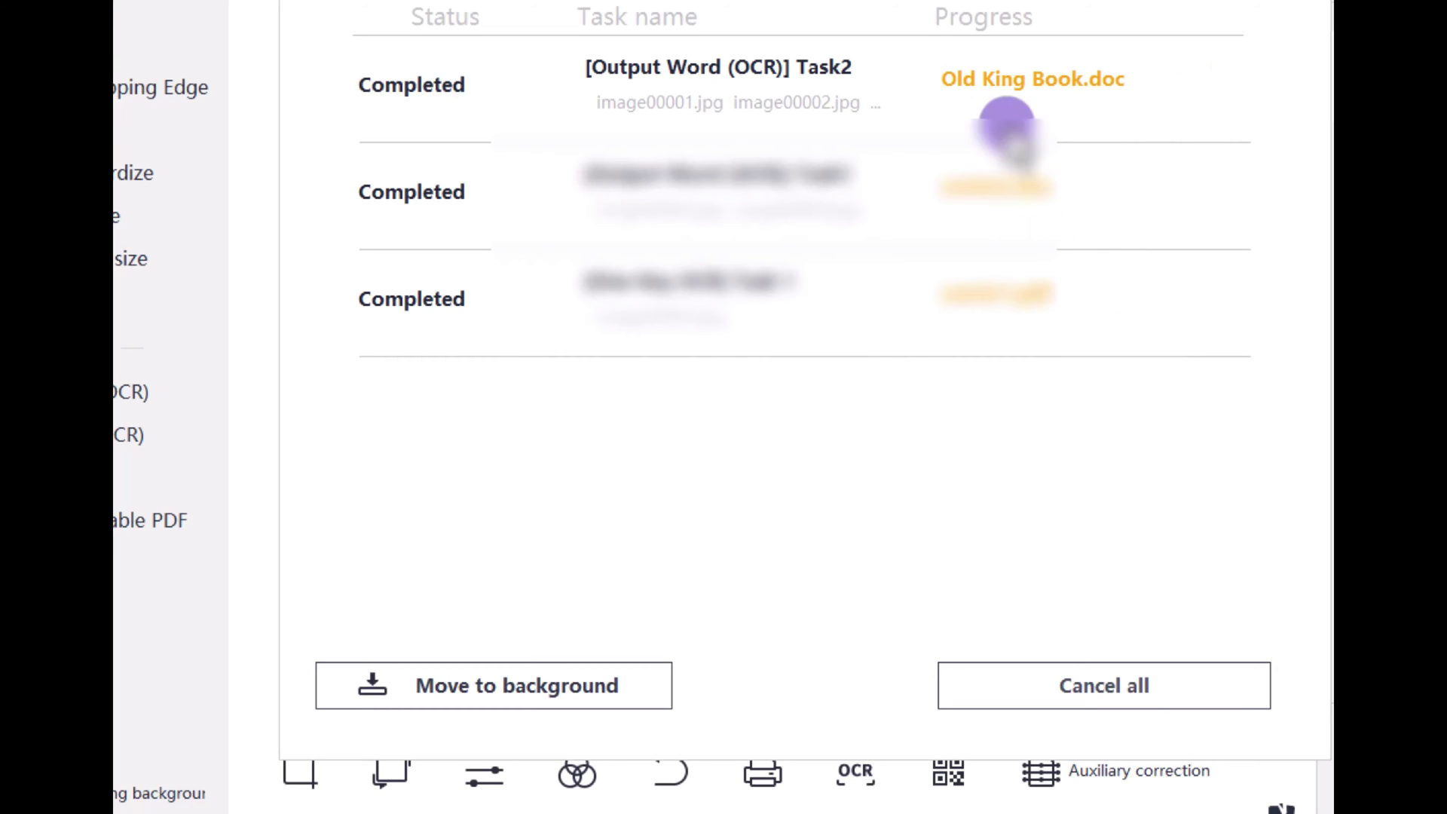
# Open Old King Book.doc from the completed background task list
pyautogui.click(1029, 78)
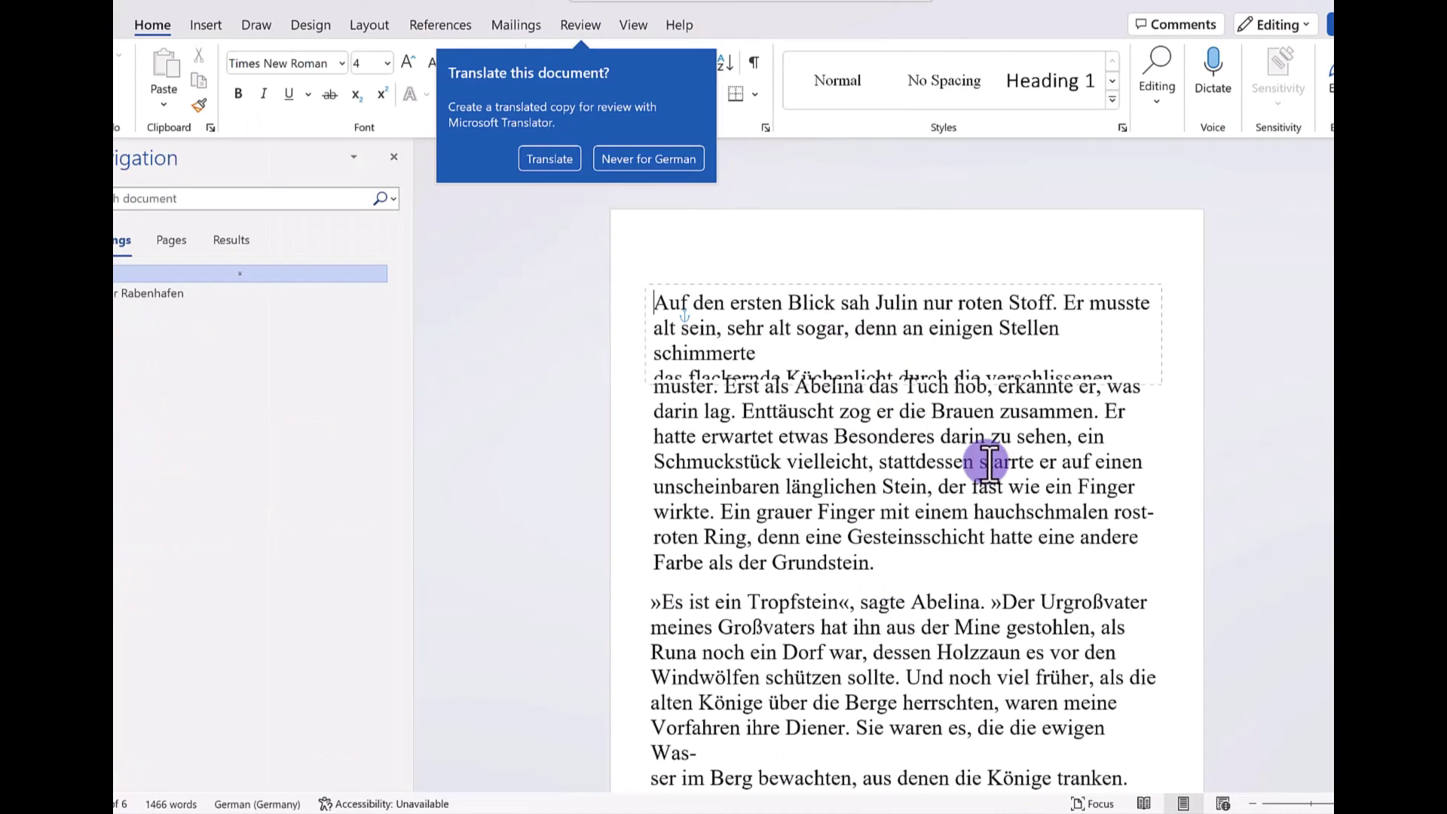
# Scroll through the recognised German text to page 121 and the 'Der Rabenhafen' heading
pyautogui.scroll(-8, 880, 601)
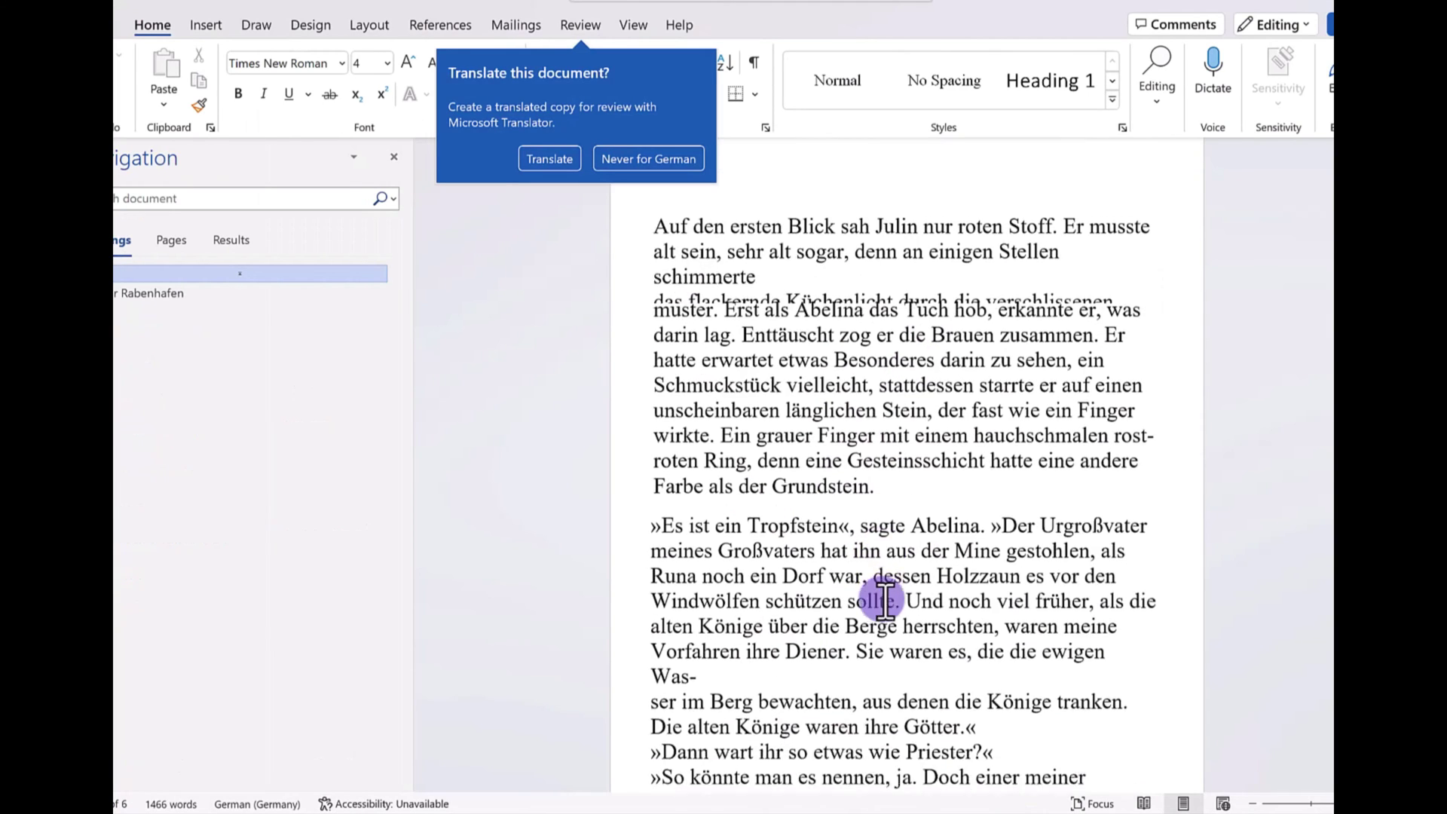
pyautogui.scroll(-12, 882, 599)
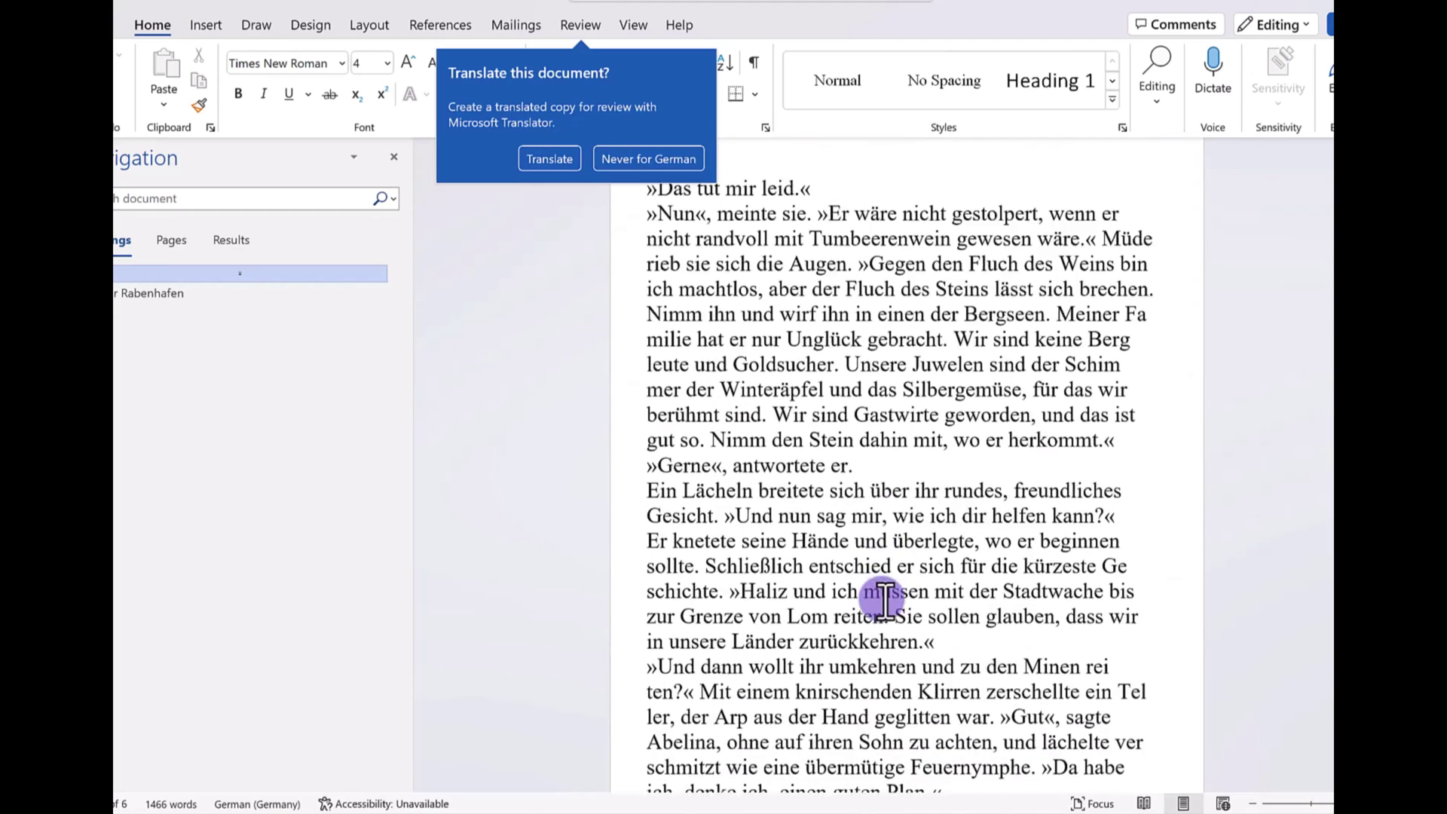
pyautogui.scroll(-4, 754, 767)
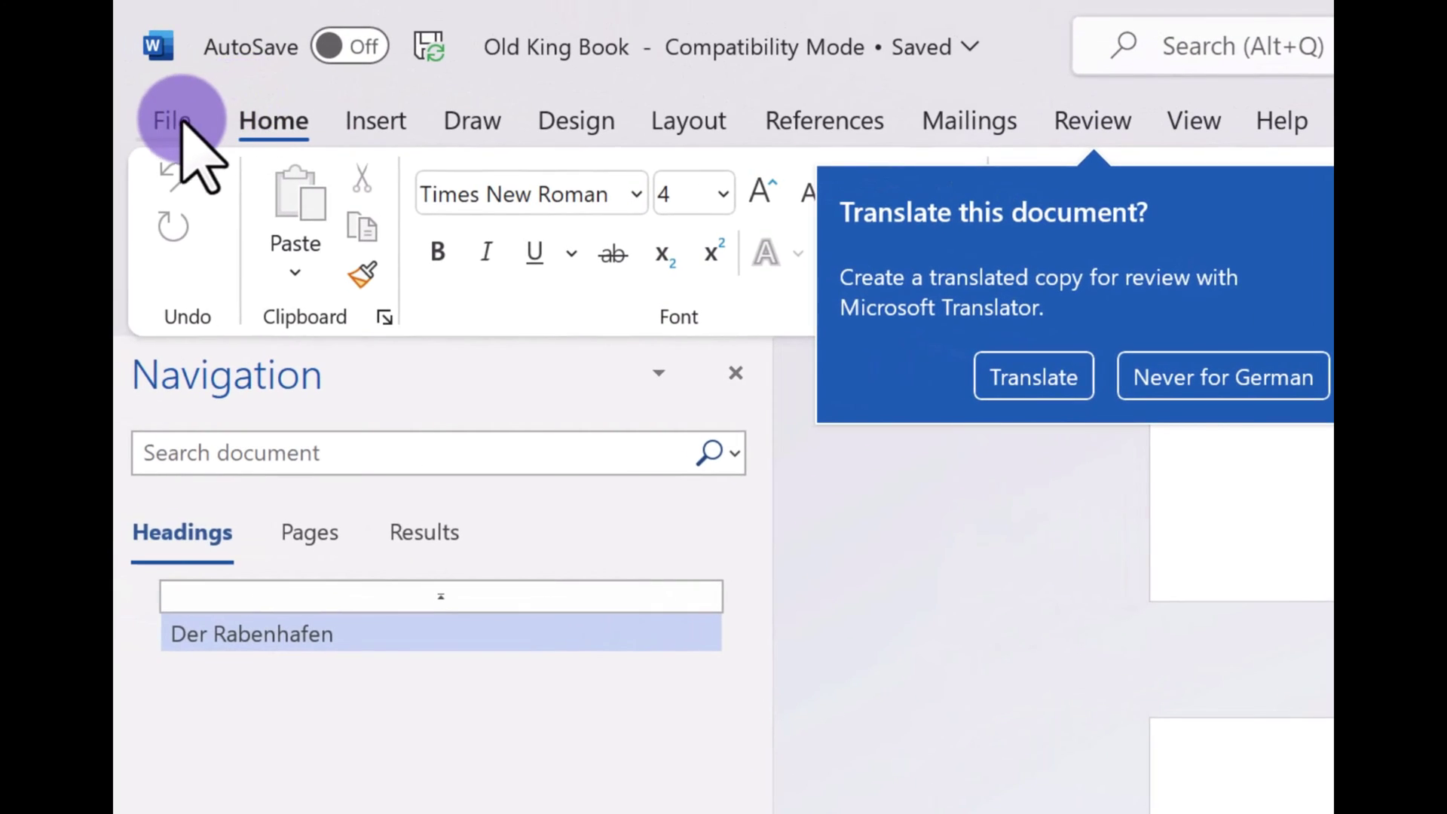
# Dismiss the translate prompt and save Old King Book as Word Document (*.docx)
pyautogui.click(177, 126)
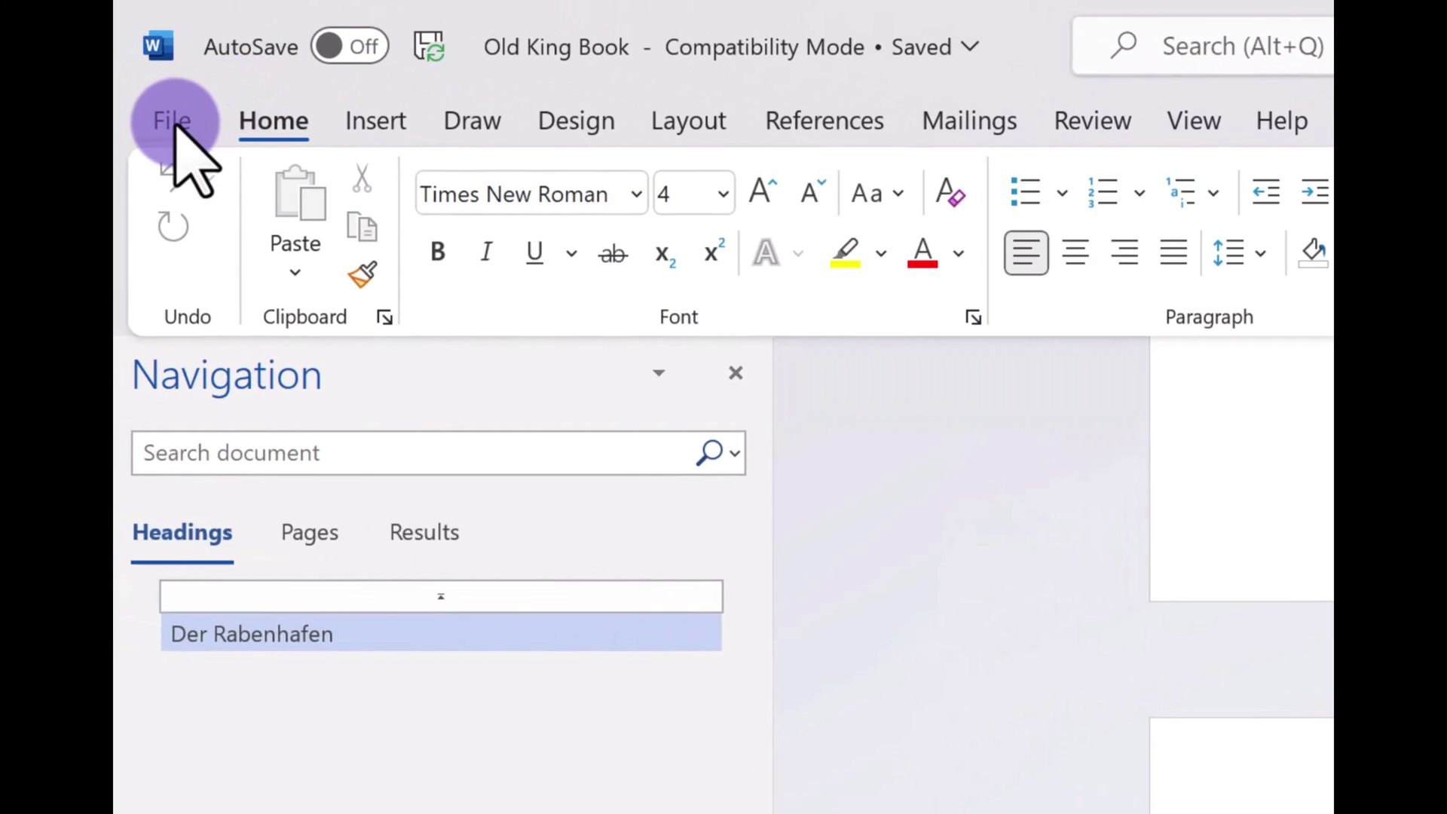
pyautogui.click(175, 125)
pyautogui.click(175, 124)
pyautogui.click(174, 125)
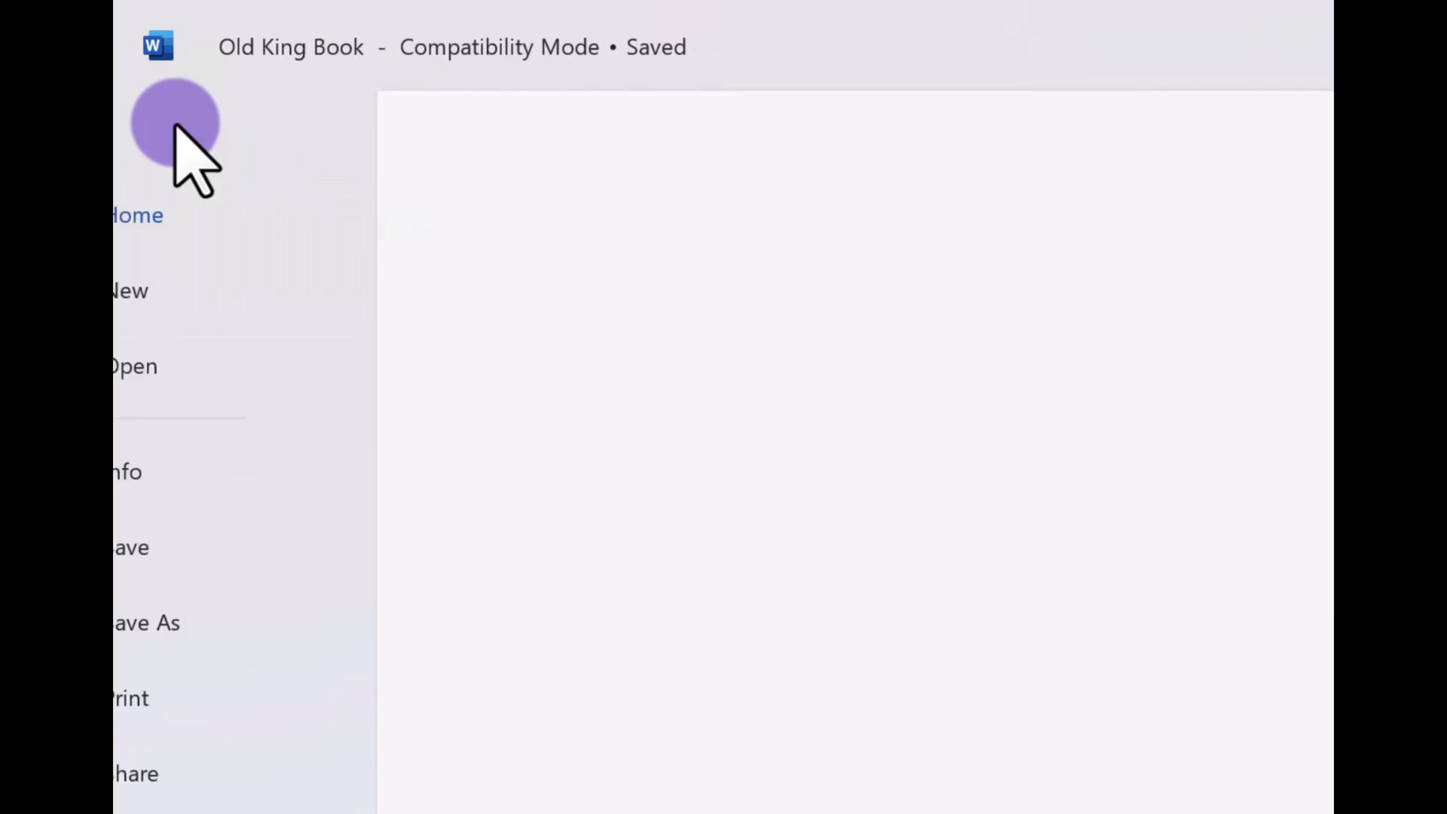
pyautogui.click(175, 126)
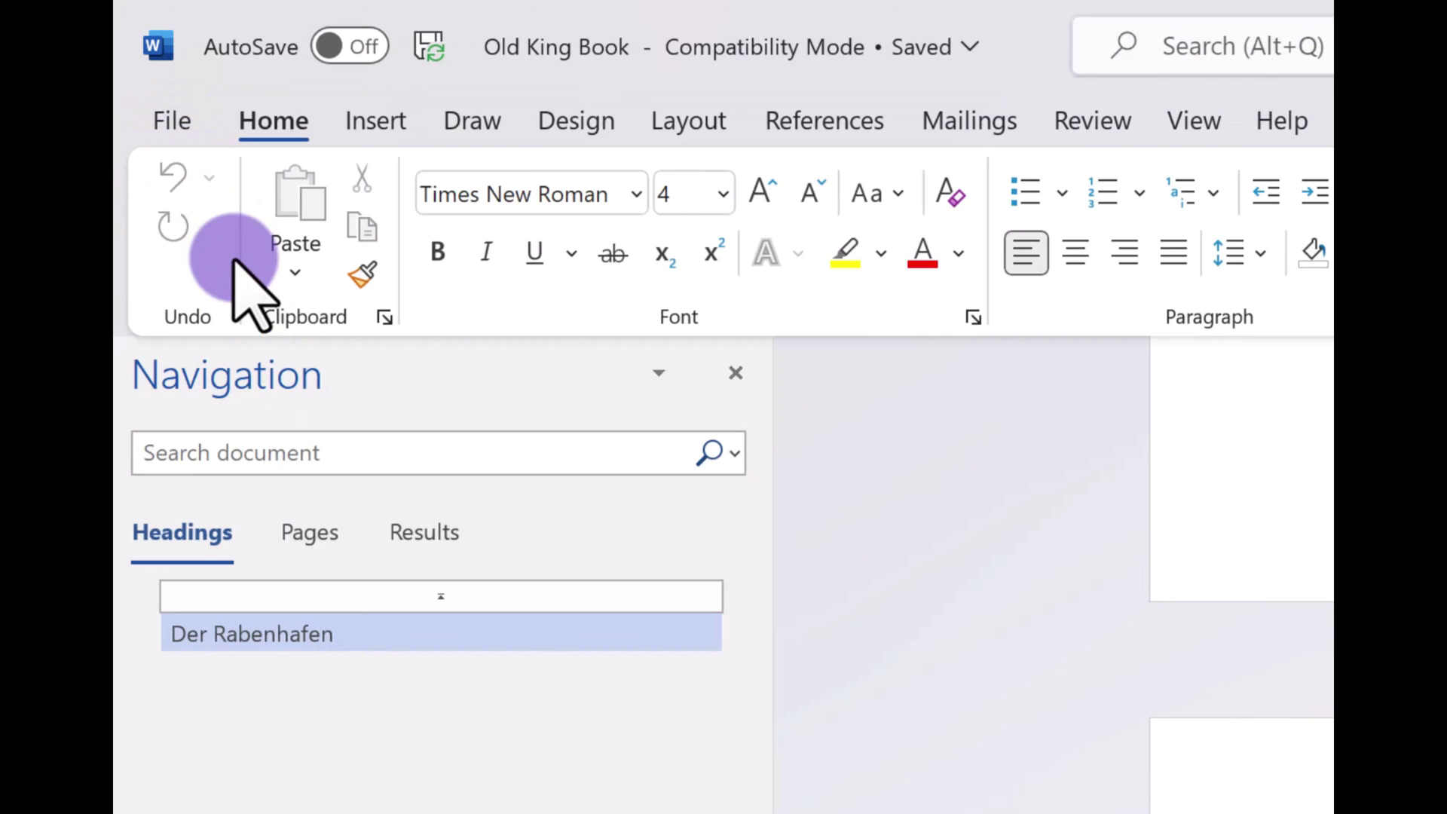
pyautogui.click(175, 125)
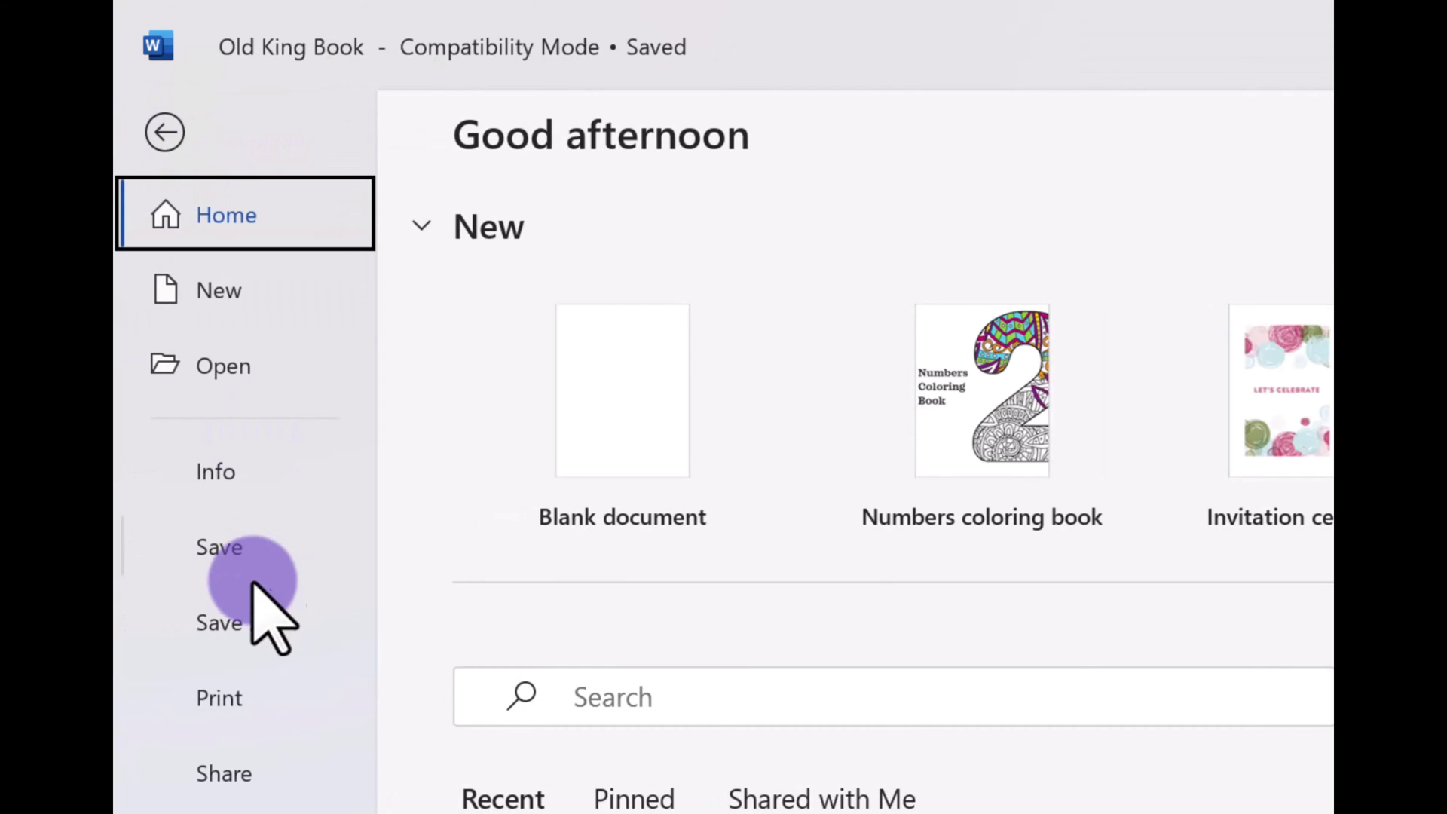
pyautogui.click(241, 622)
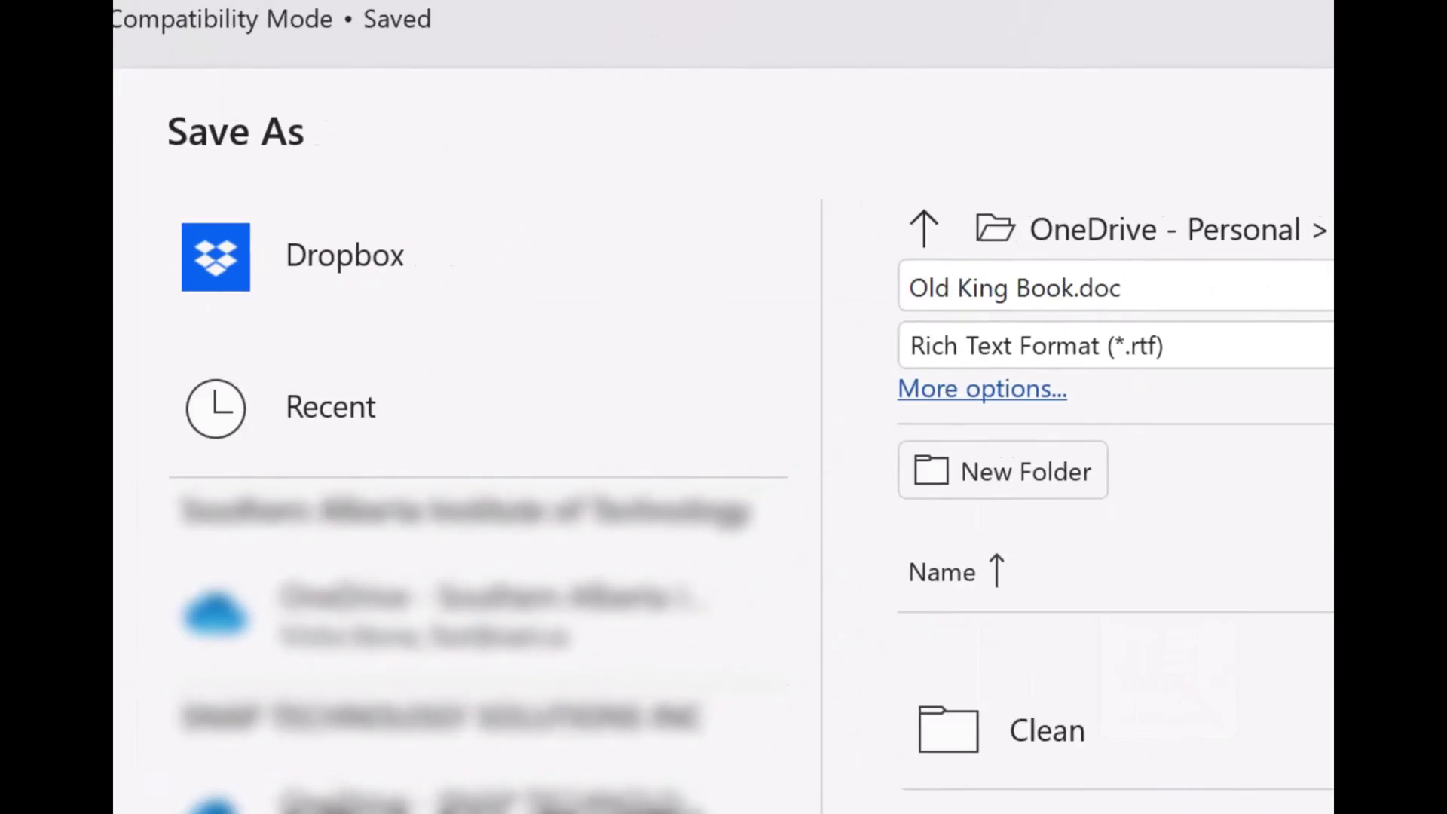
pyautogui.click(1105, 378)
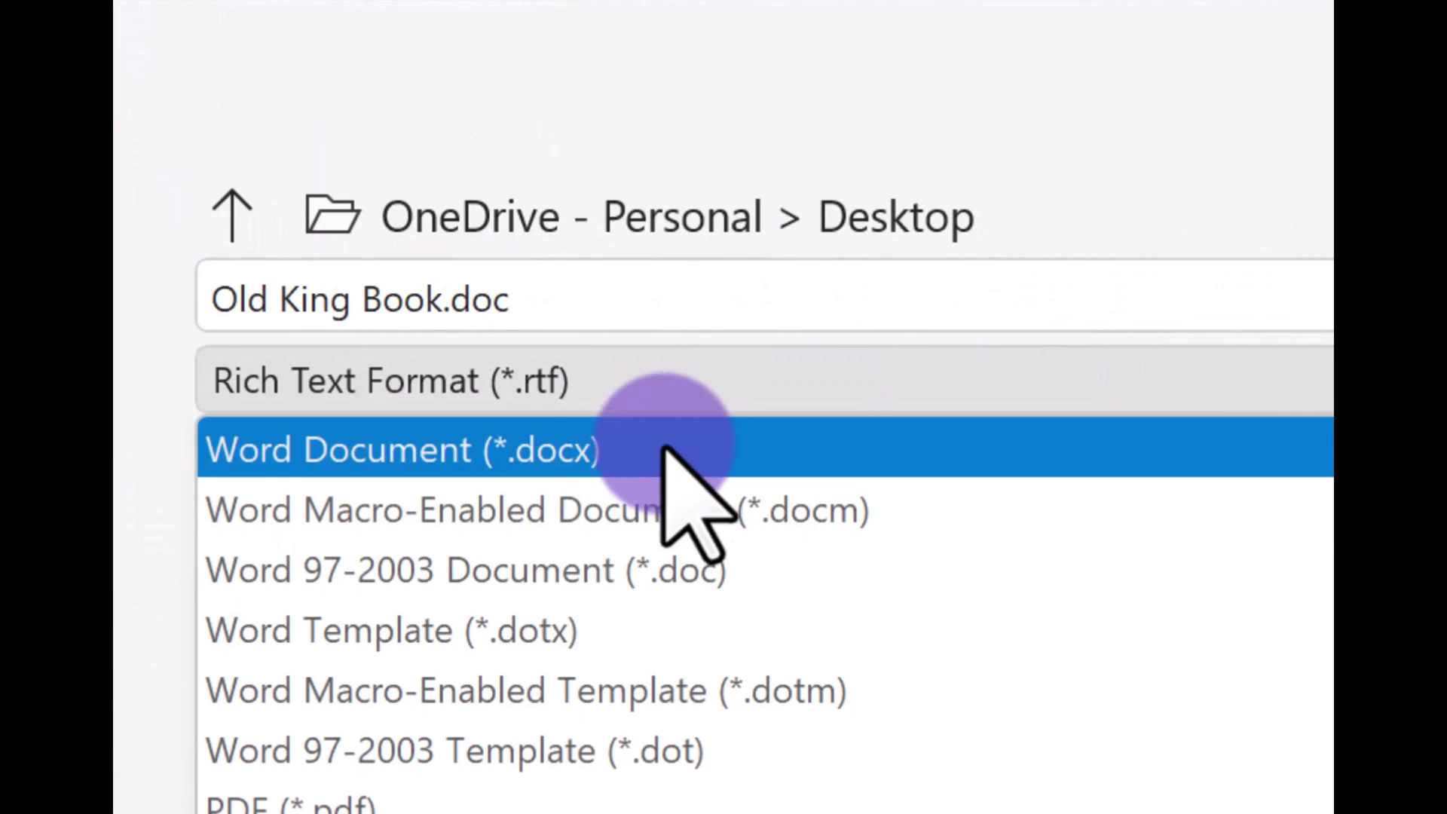
pyautogui.click(532, 446)
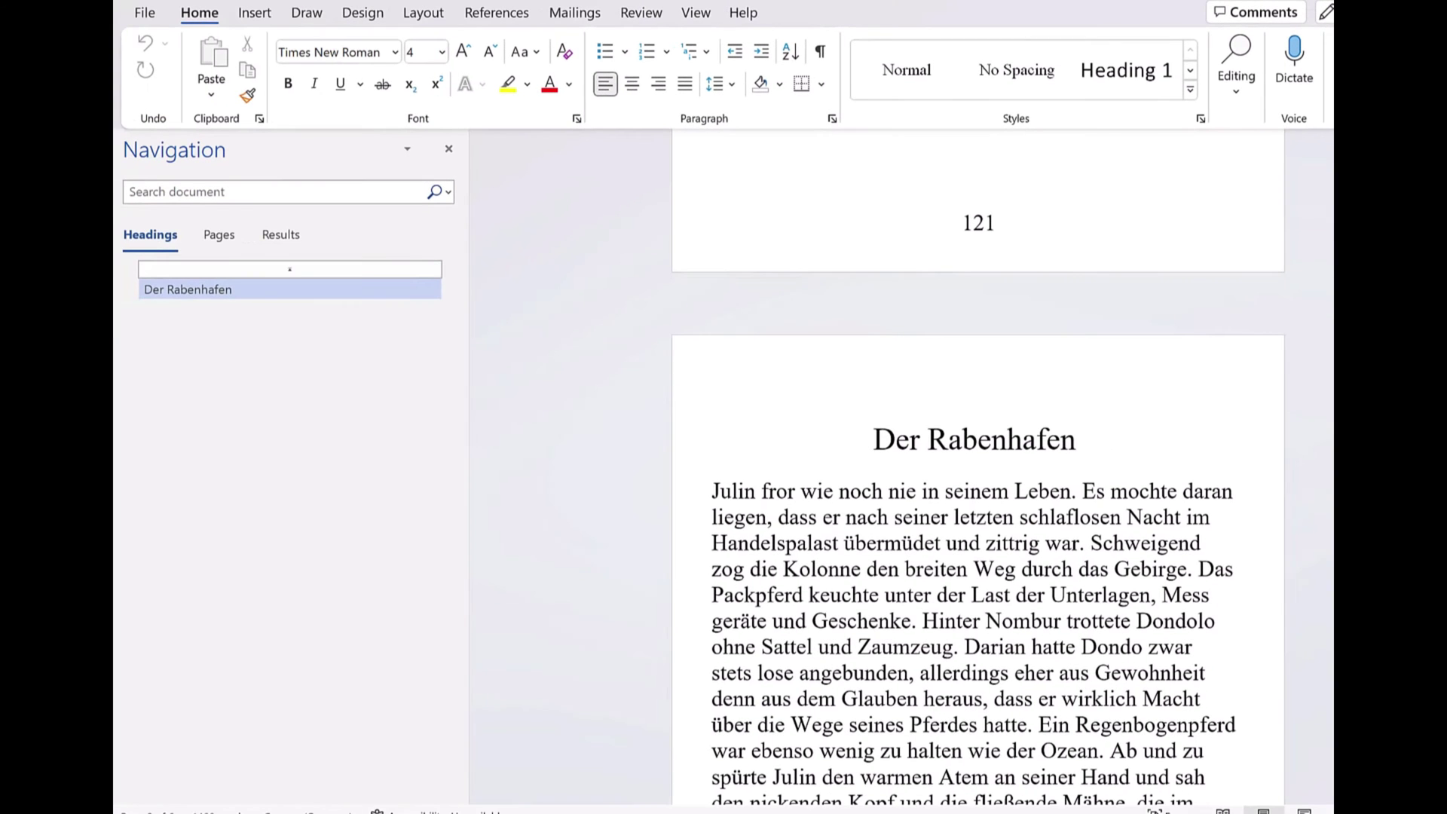
pyautogui.click(1293, 411)
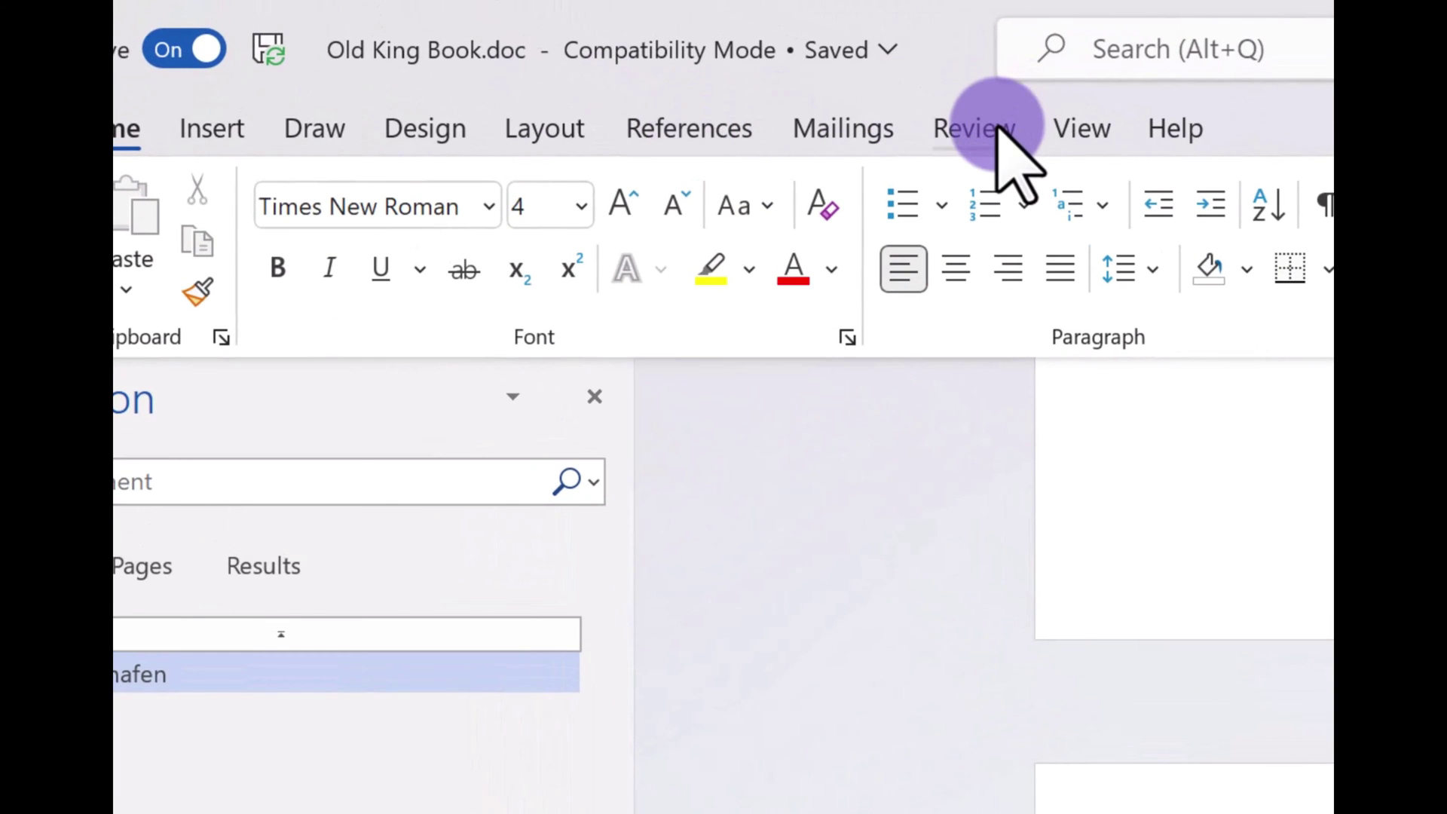
# Choose Translate Document from the Review tab's Language > Translate menu
pyautogui.click(999, 129)
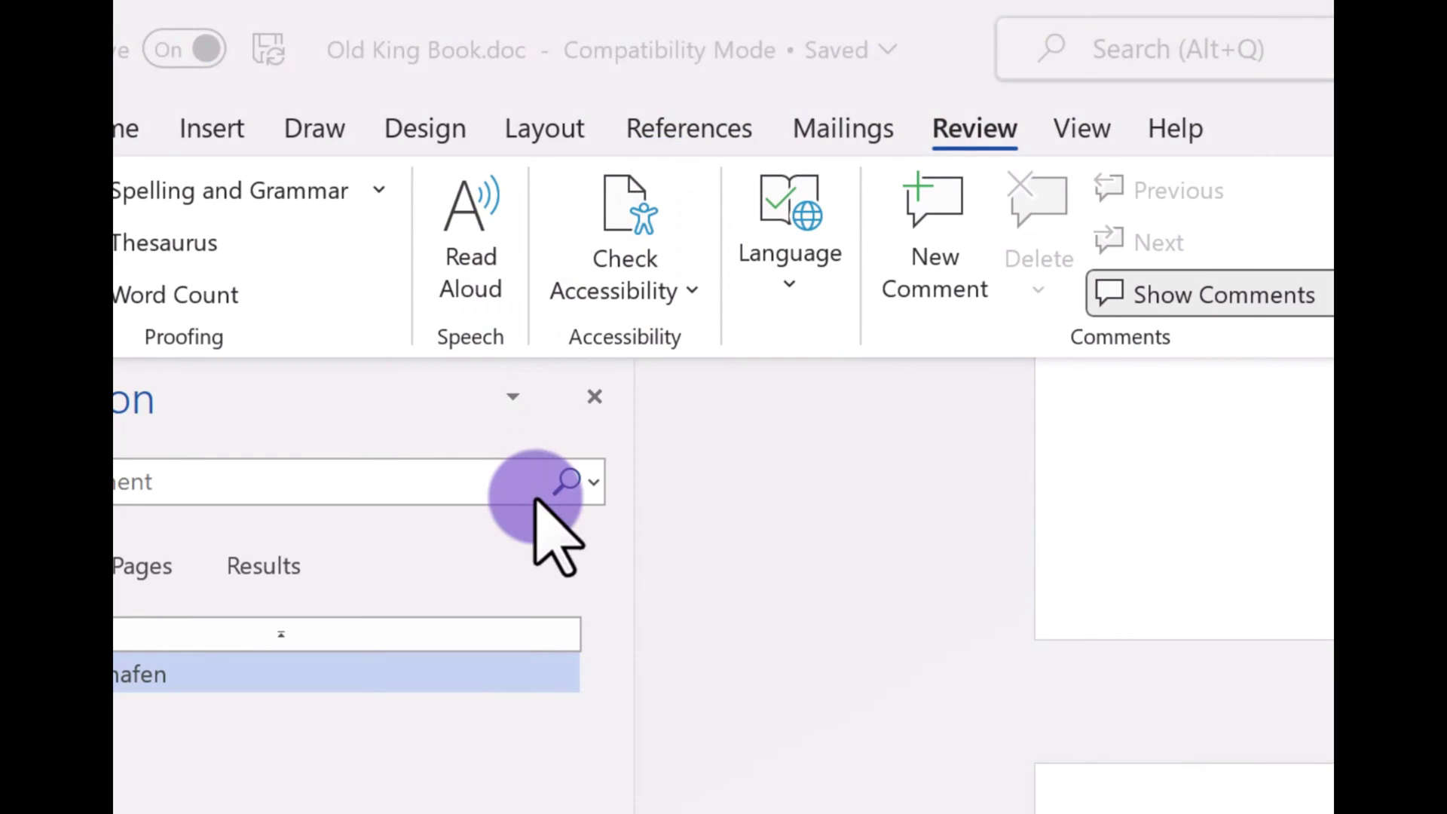
pyautogui.click(799, 294)
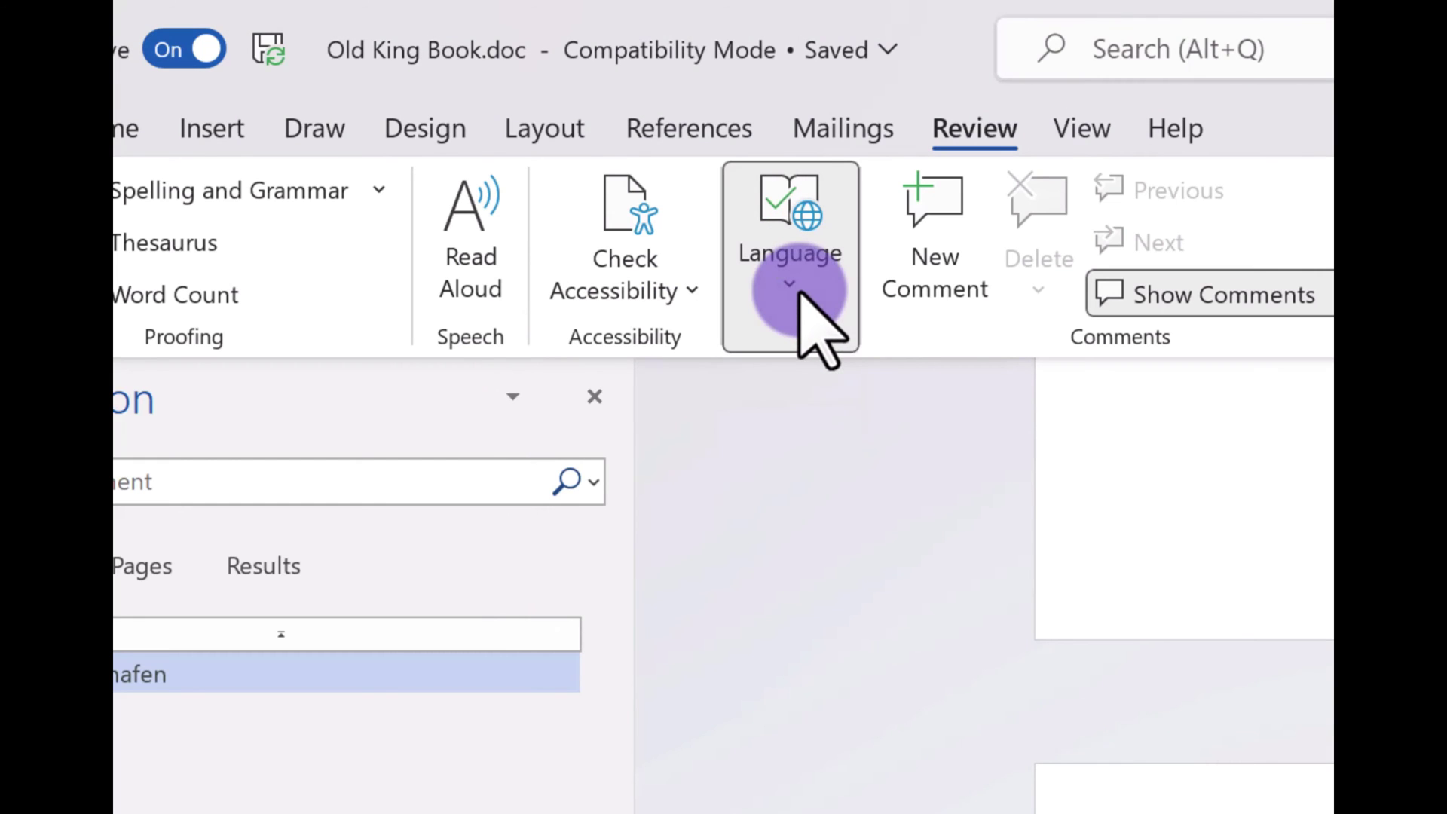
pyautogui.click(780, 413)
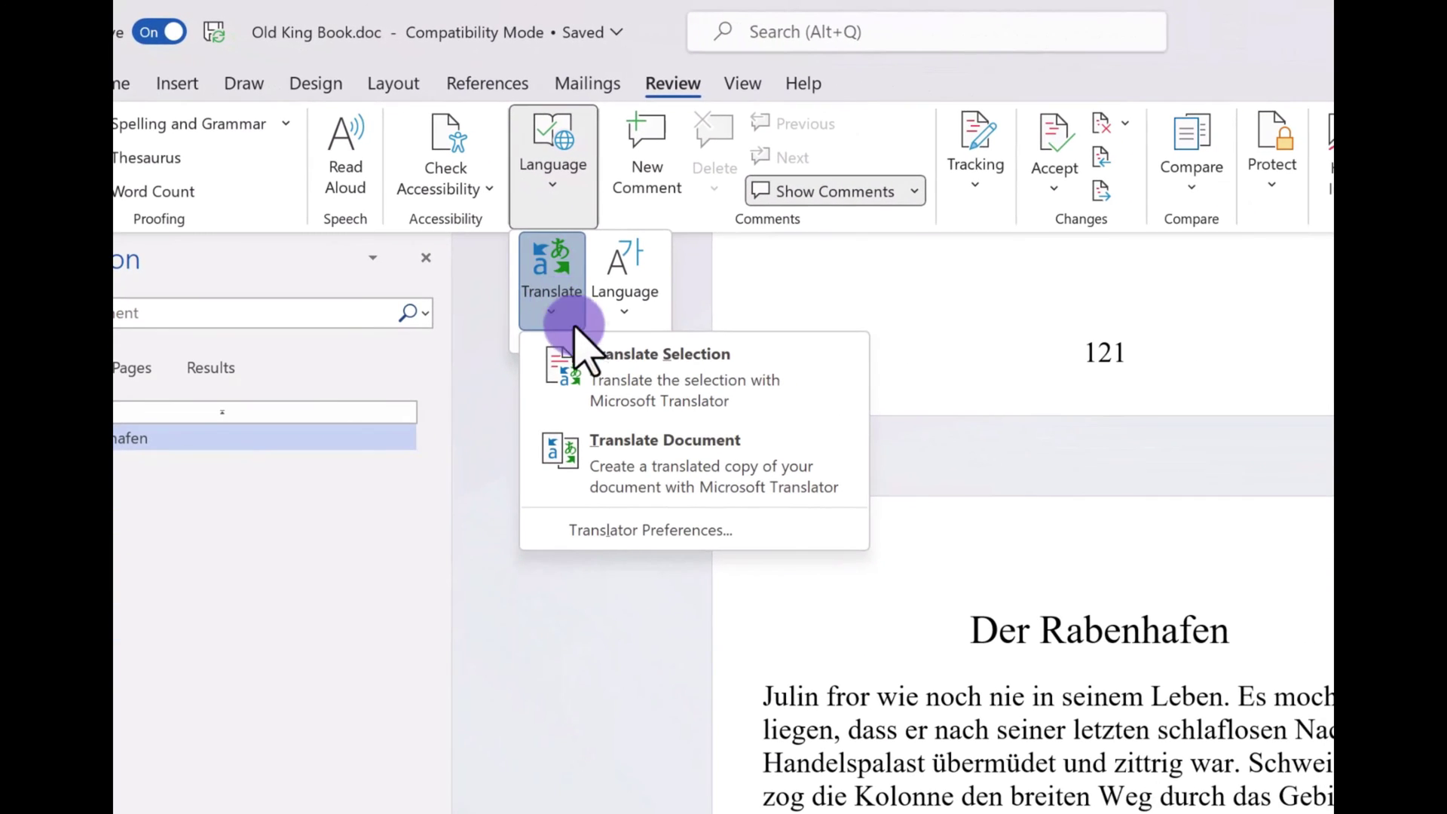
pyautogui.click(876, 544)
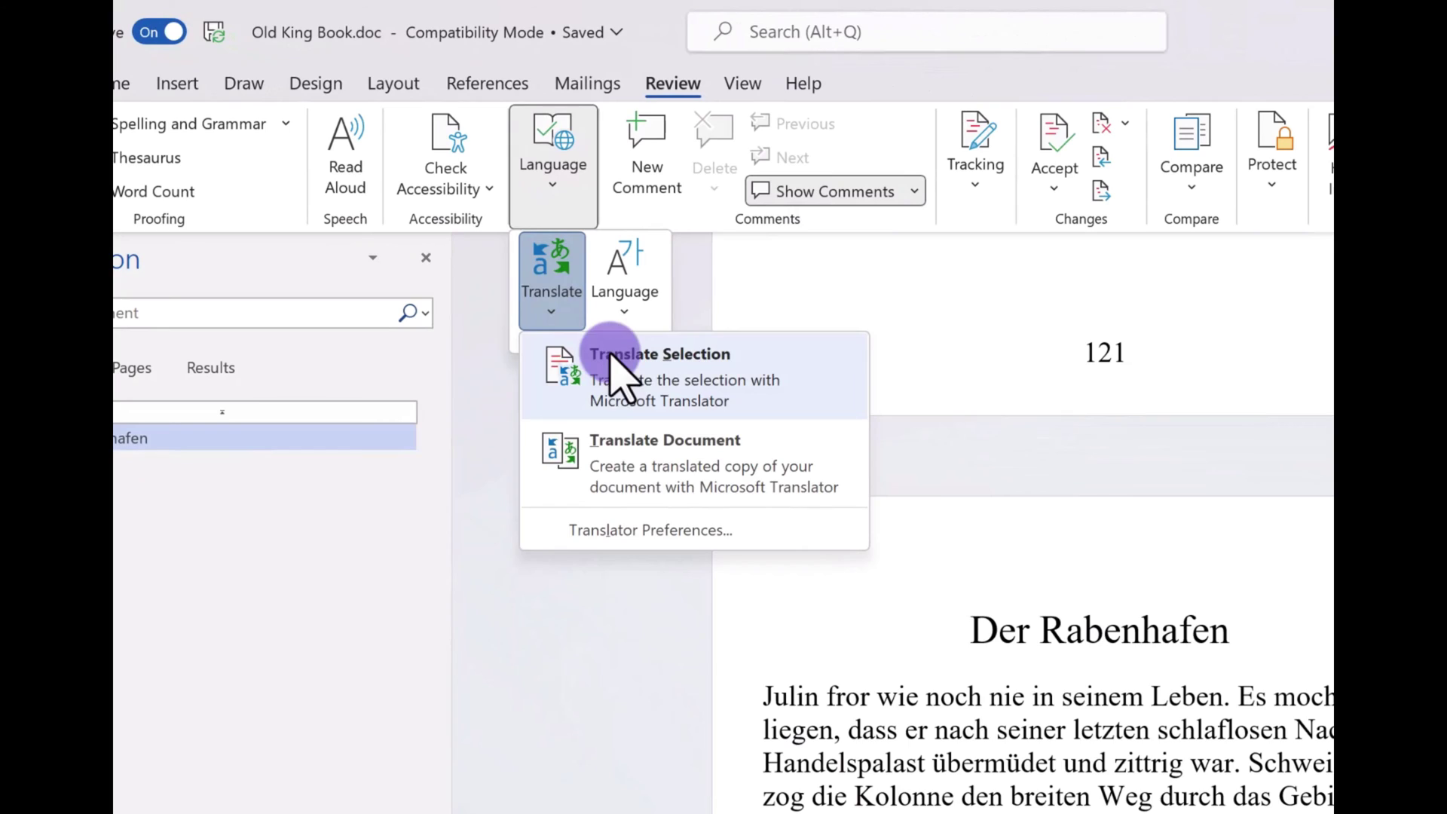
pyautogui.click(597, 474)
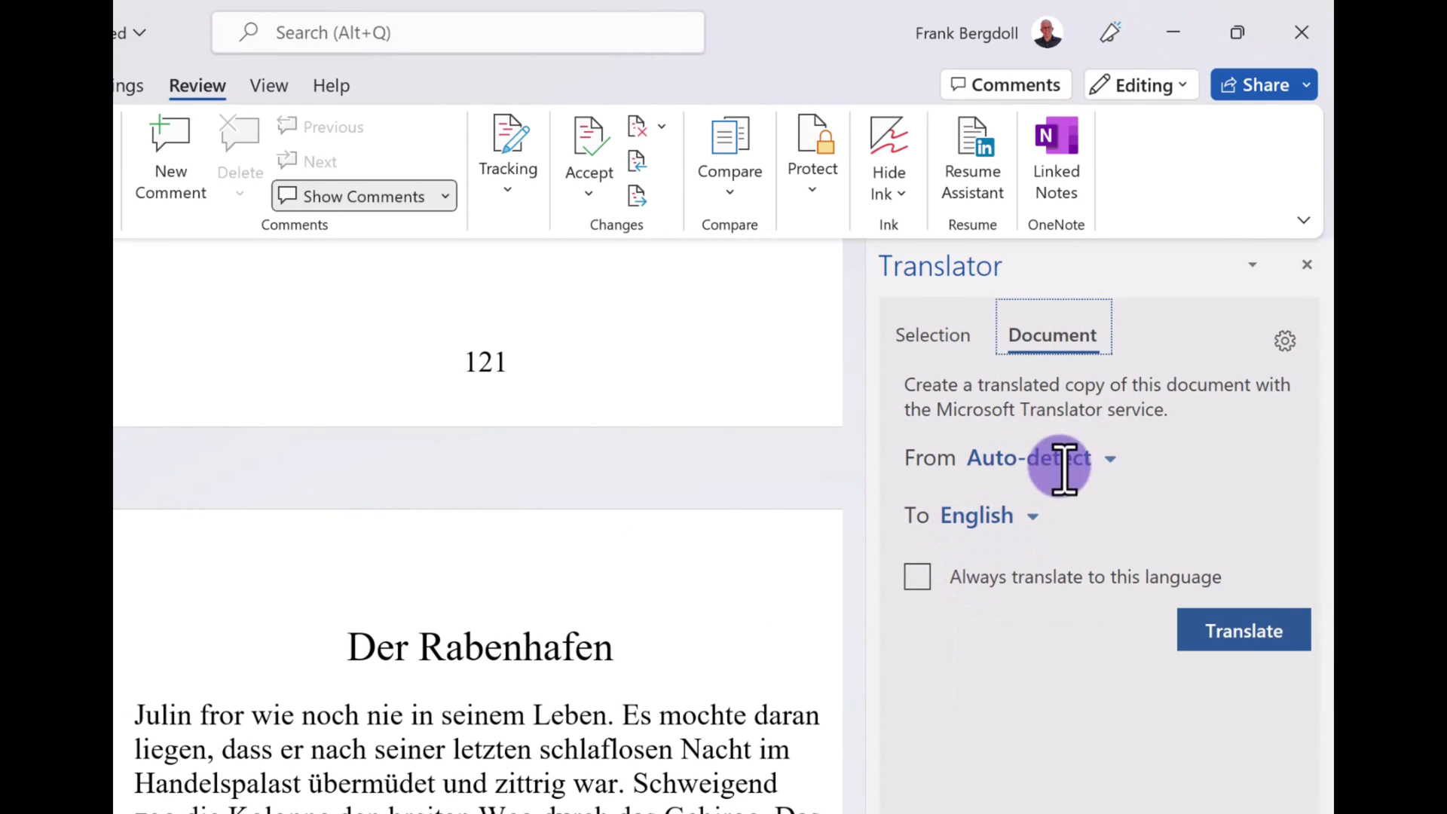
# Set the source language to German and translate the document into English
pyautogui.click(1108, 457)
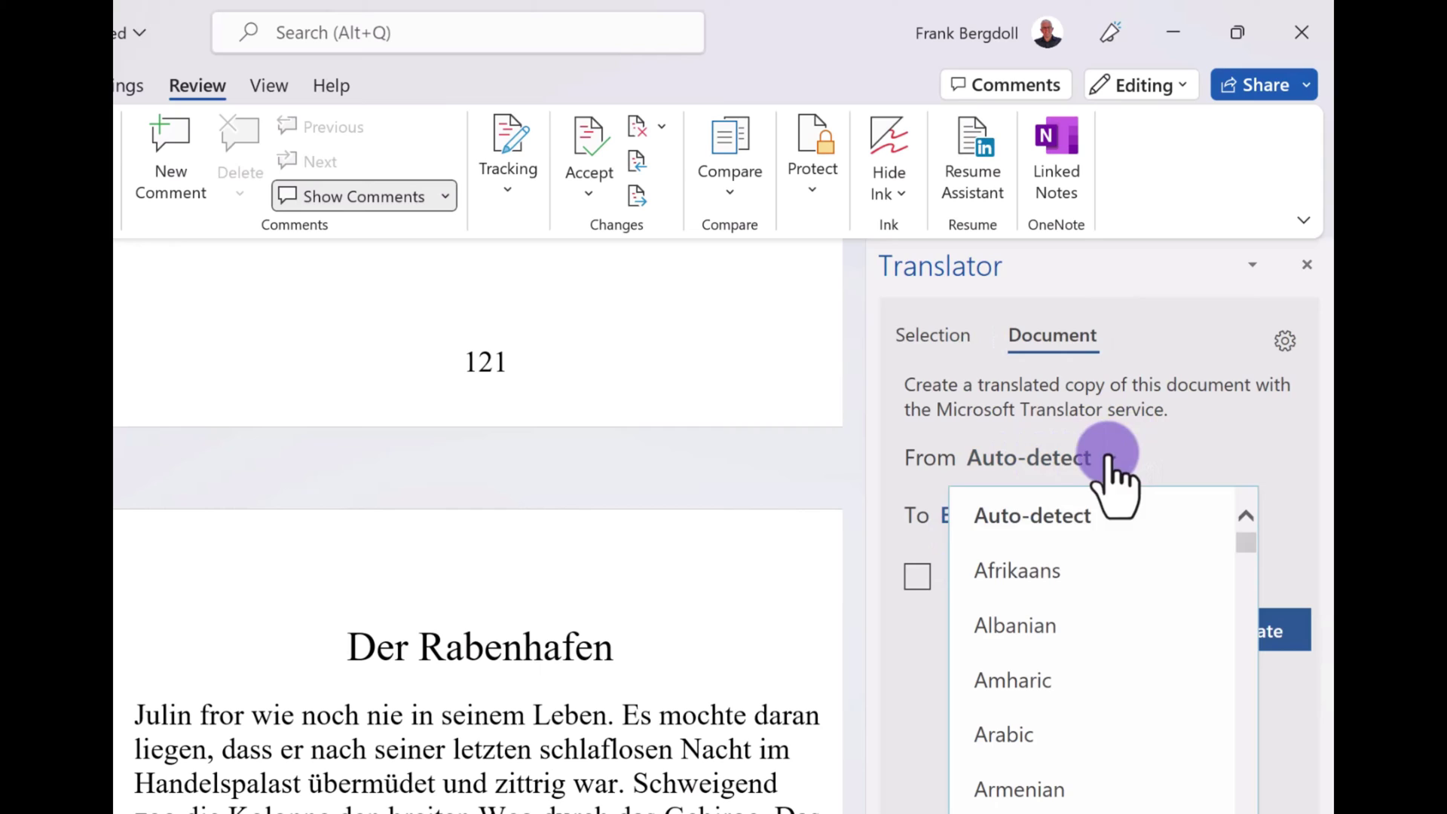
pyautogui.write('g')
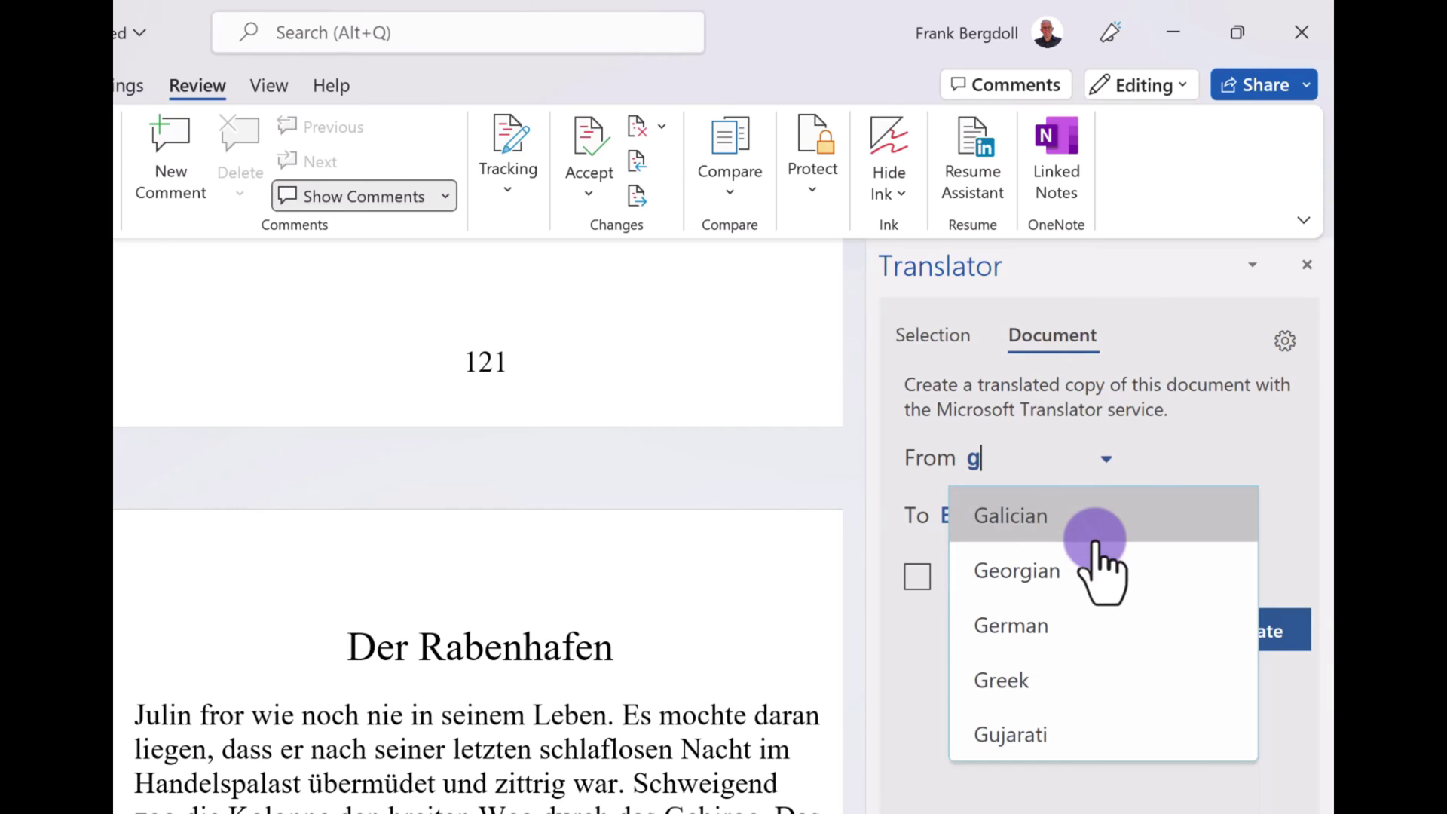
pyautogui.click(1034, 625)
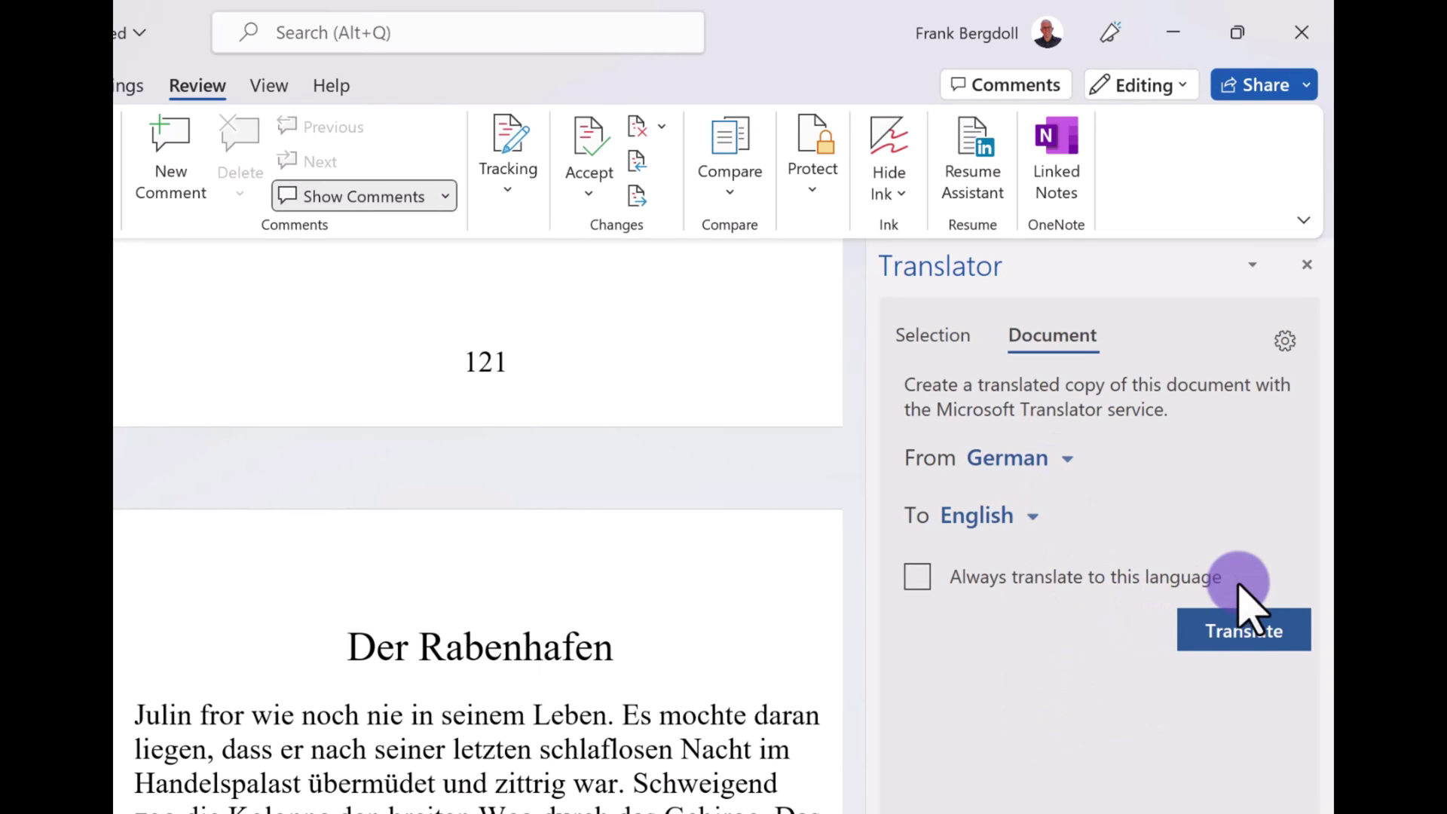
pyautogui.click(1234, 634)
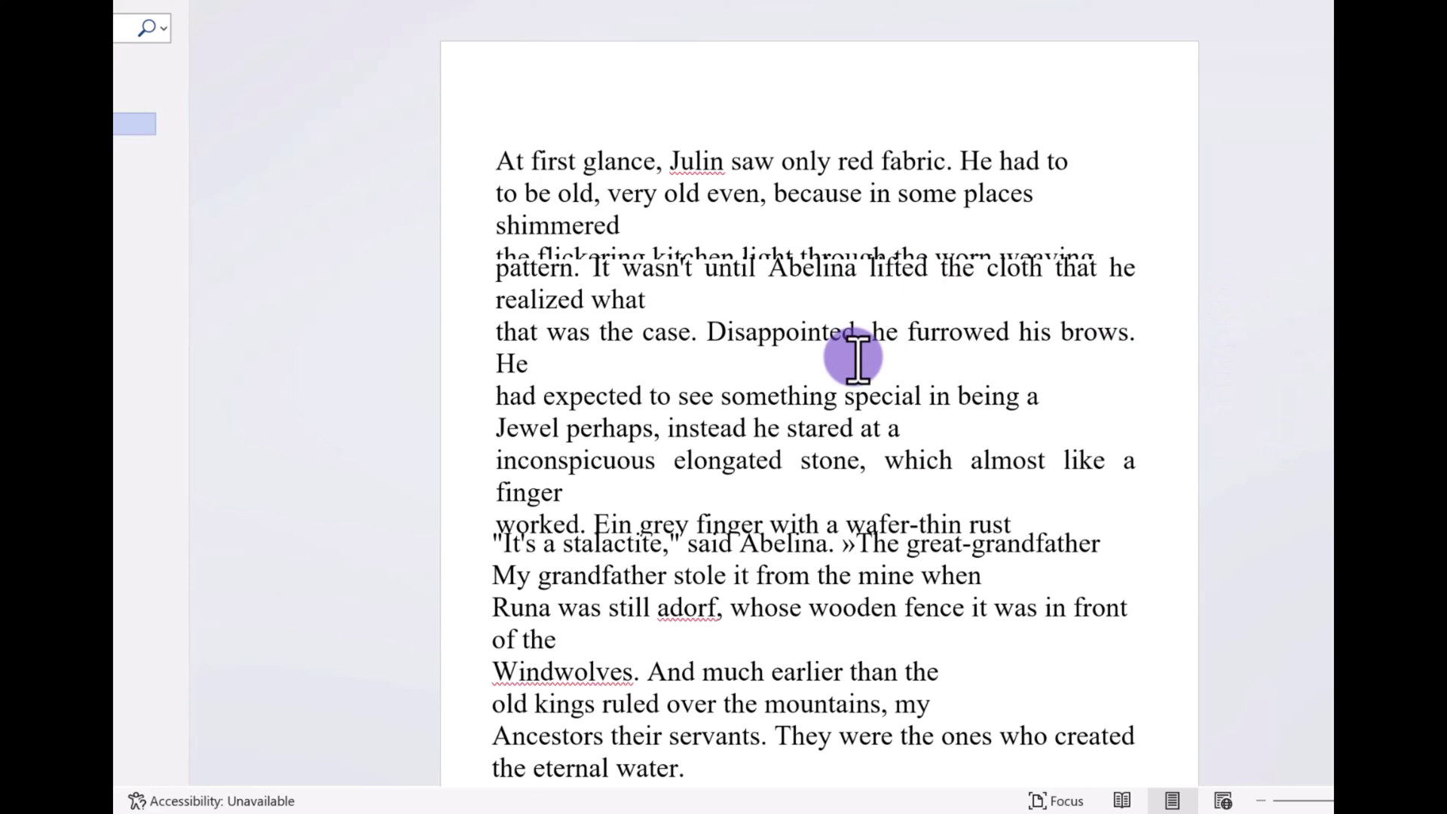
# Scroll through the translated English copy past the innkeeper dialogue
pyautogui.scroll(-3, 858, 358)
pyautogui.scroll(-4, 859, 358)
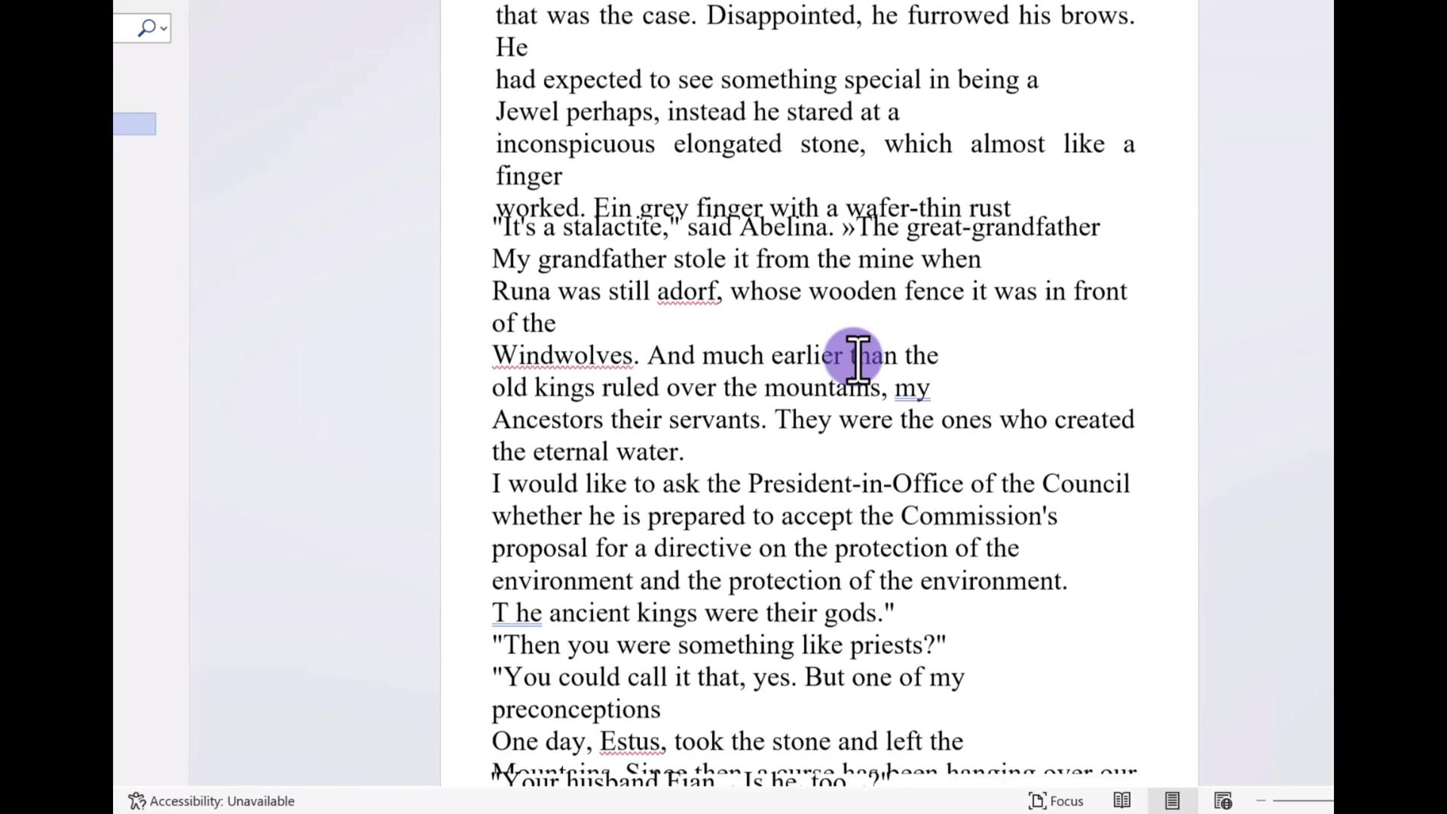
pyautogui.scroll(-3, 859, 358)
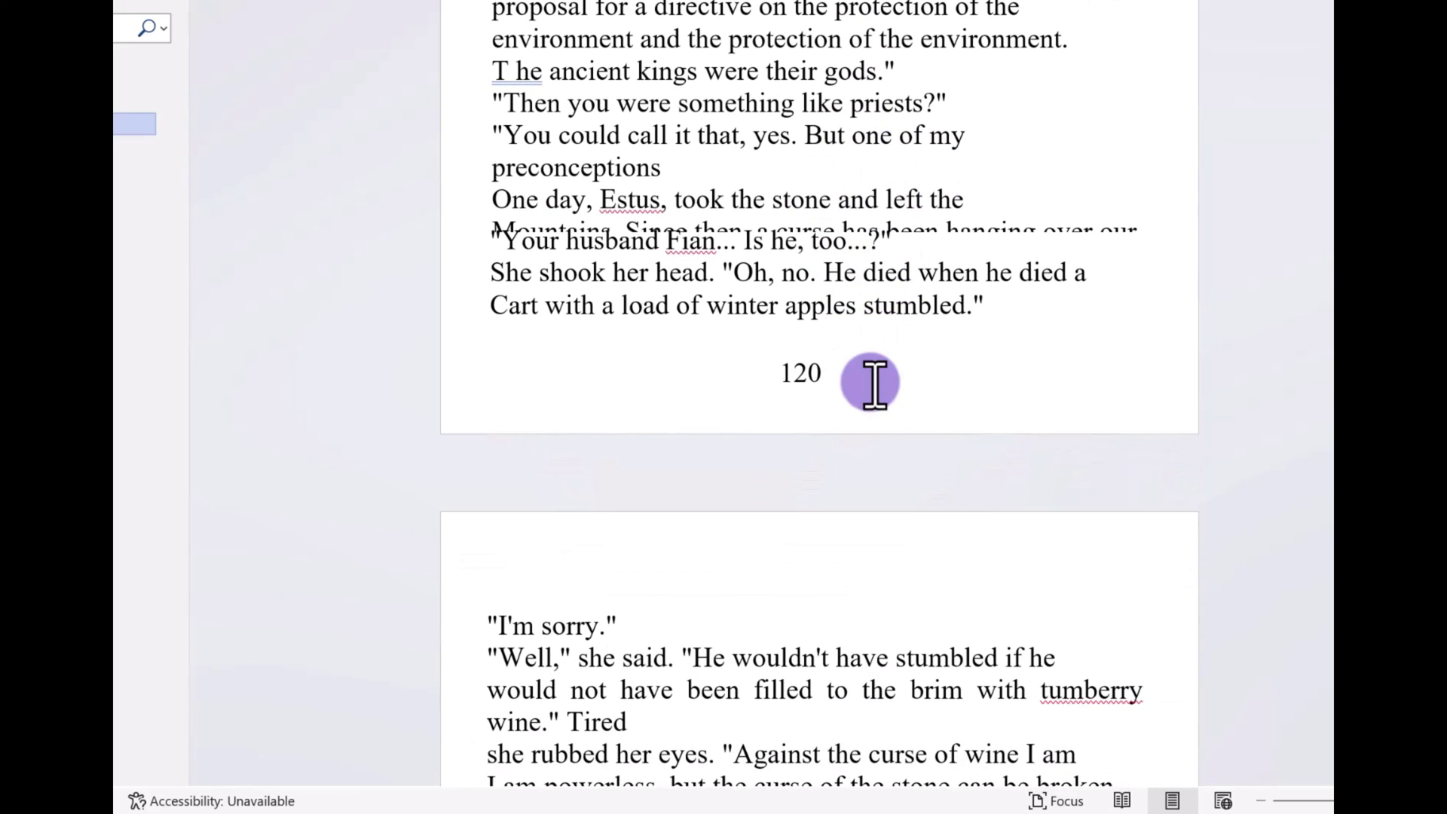
pyautogui.scroll(-3, 867, 381)
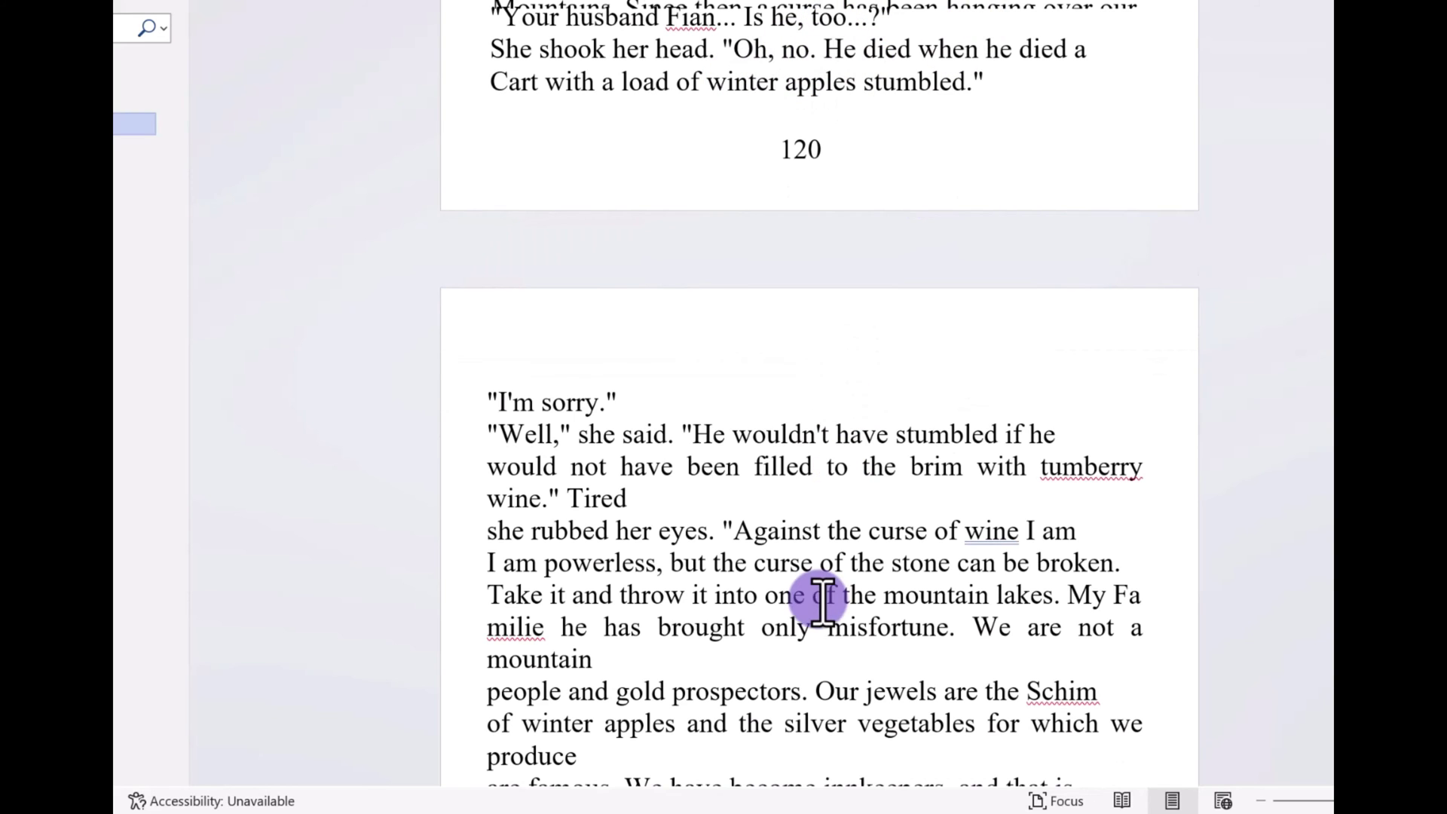
pyautogui.scroll(-2, 817, 599)
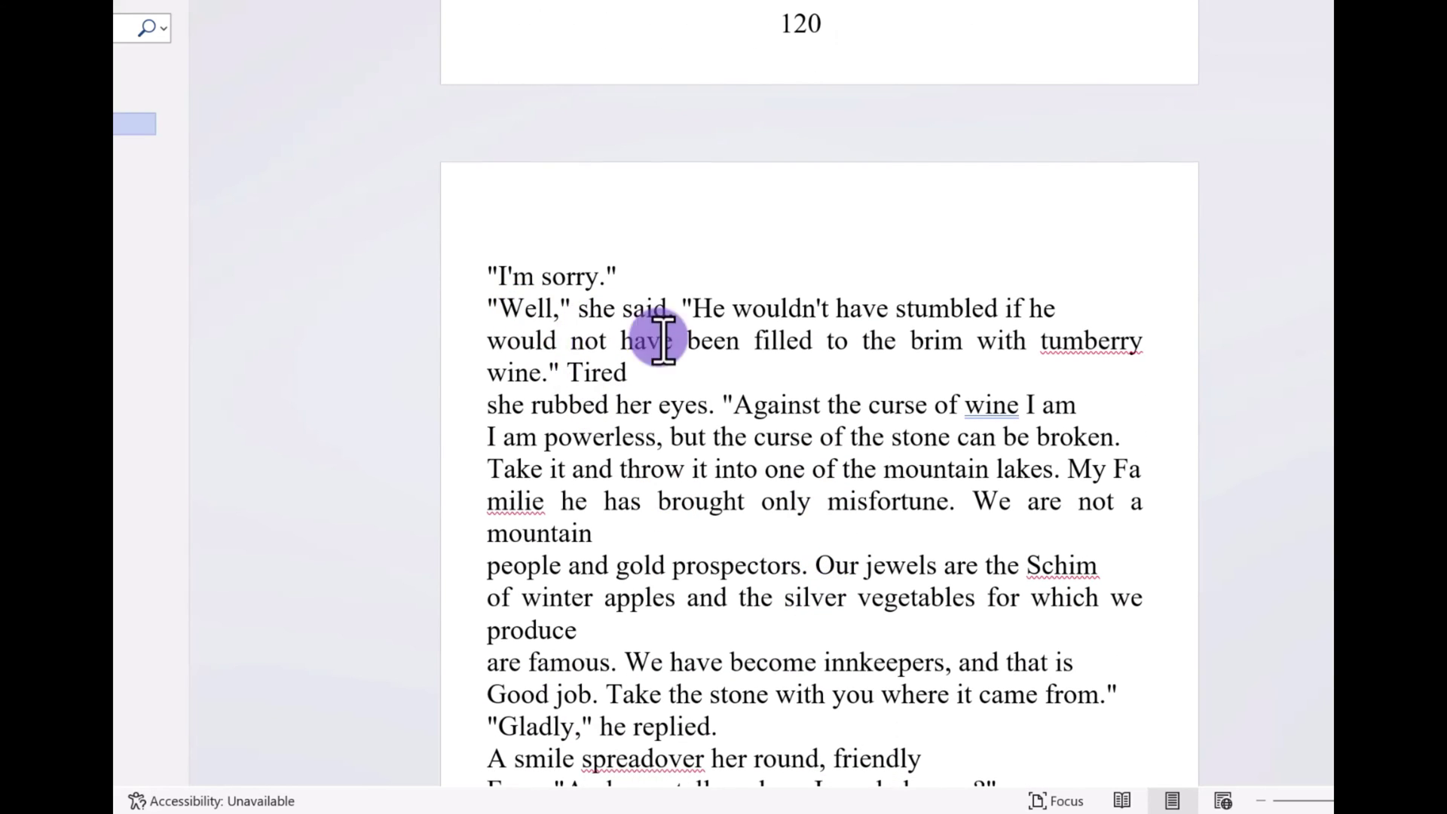
pyautogui.scroll(-1, 603, 462)
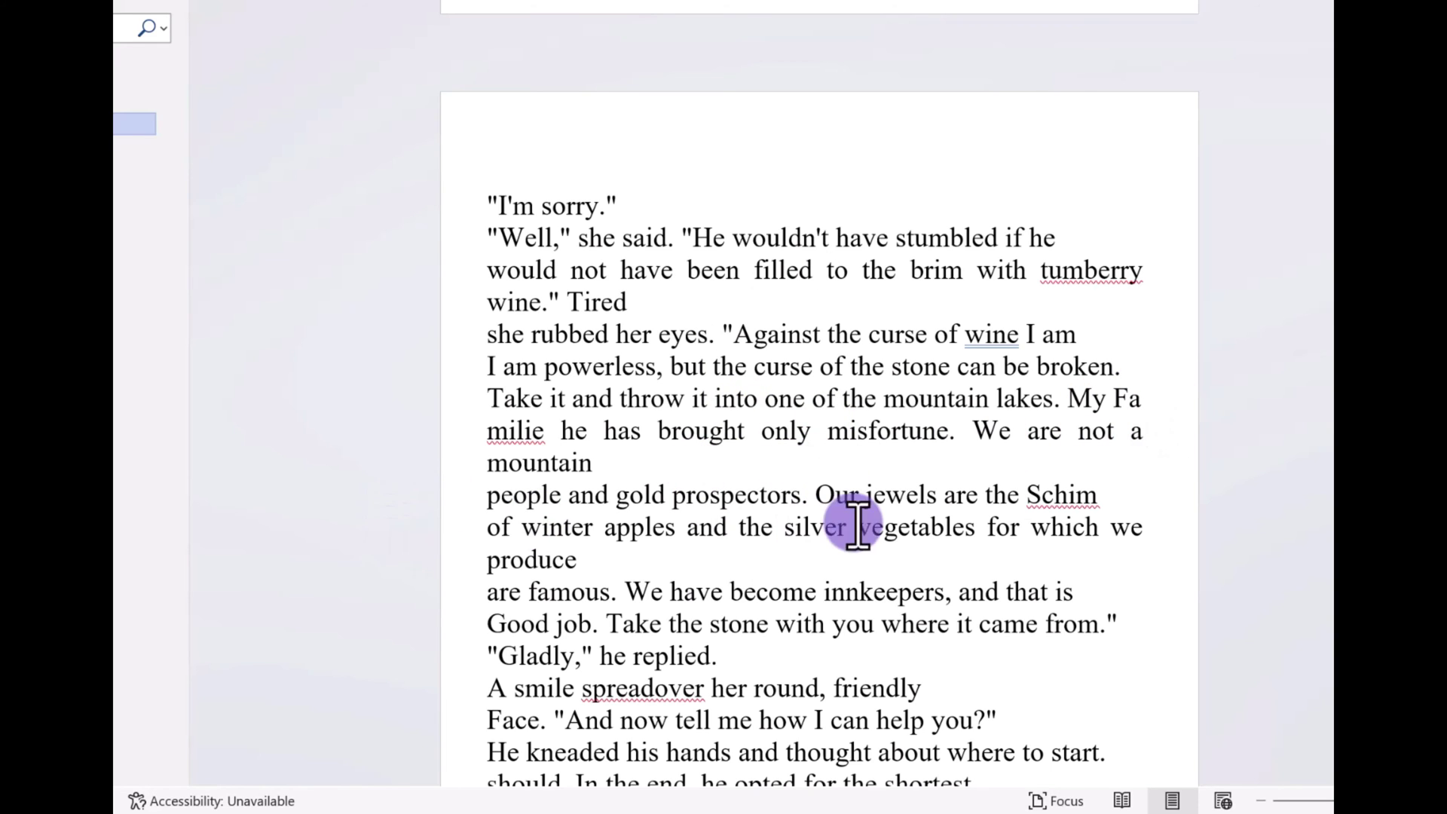
pyautogui.scroll(-2, 859, 582)
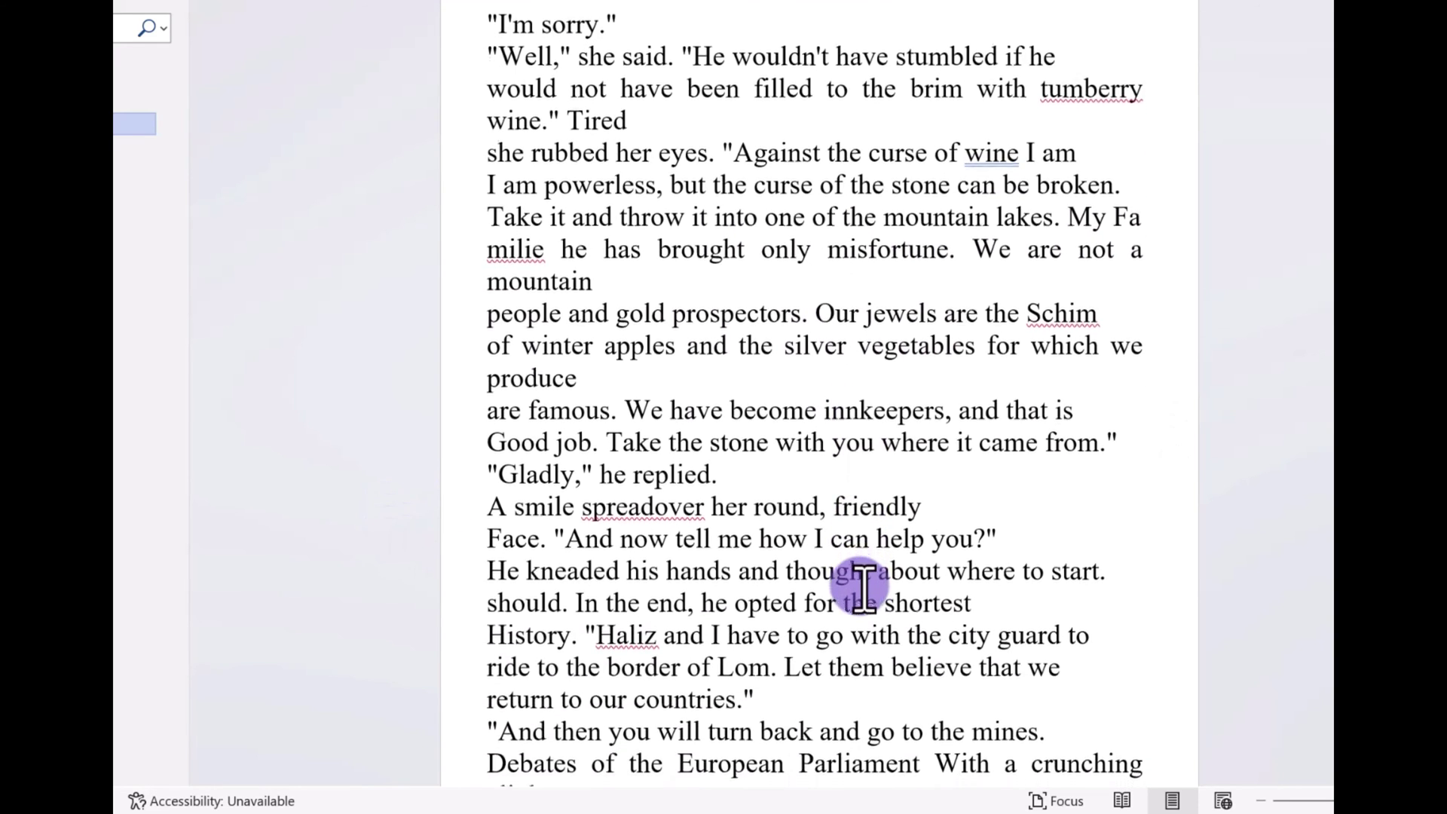
pyautogui.scroll(-2, 862, 586)
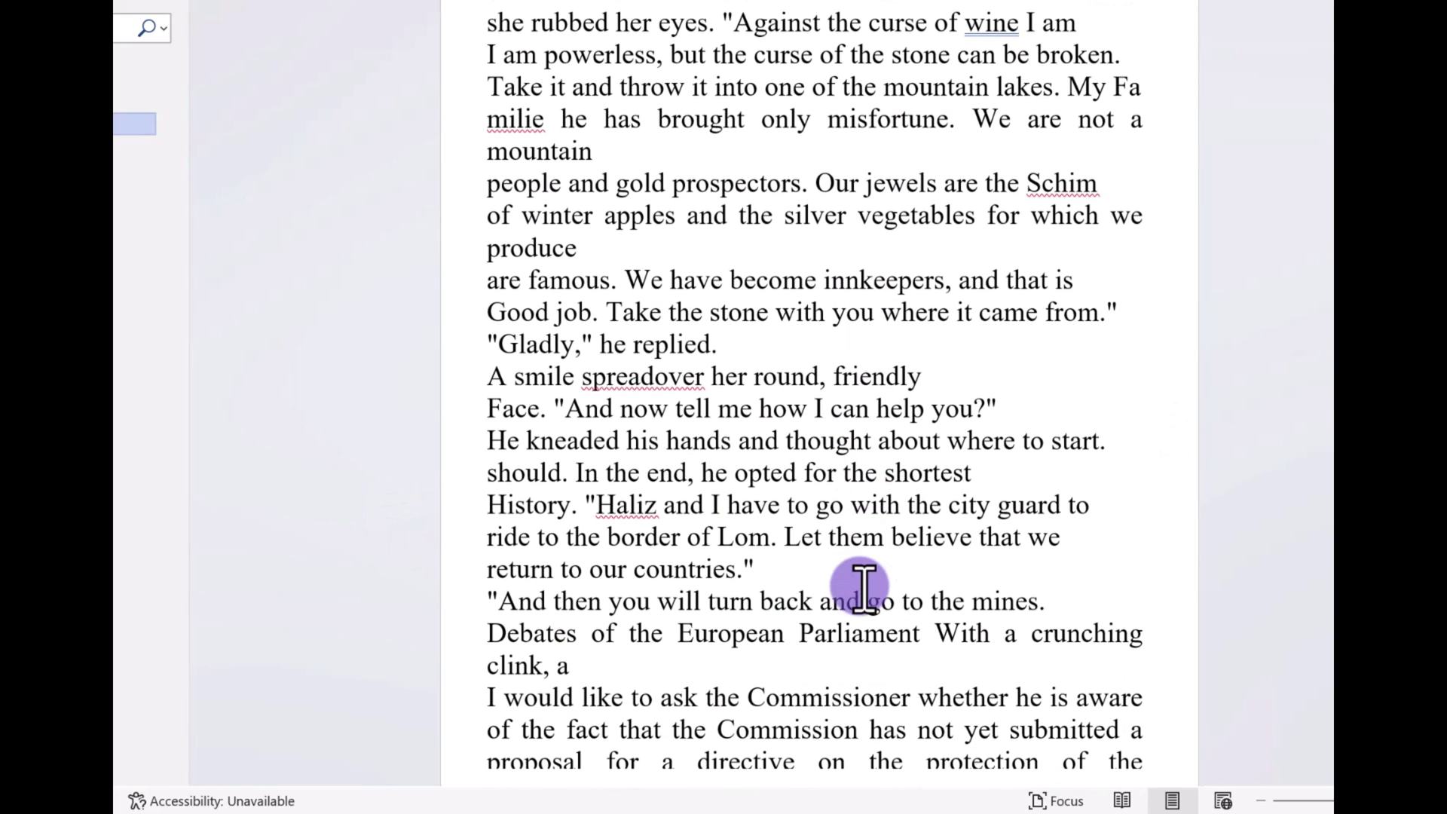
pyautogui.scroll(-1, 861, 586)
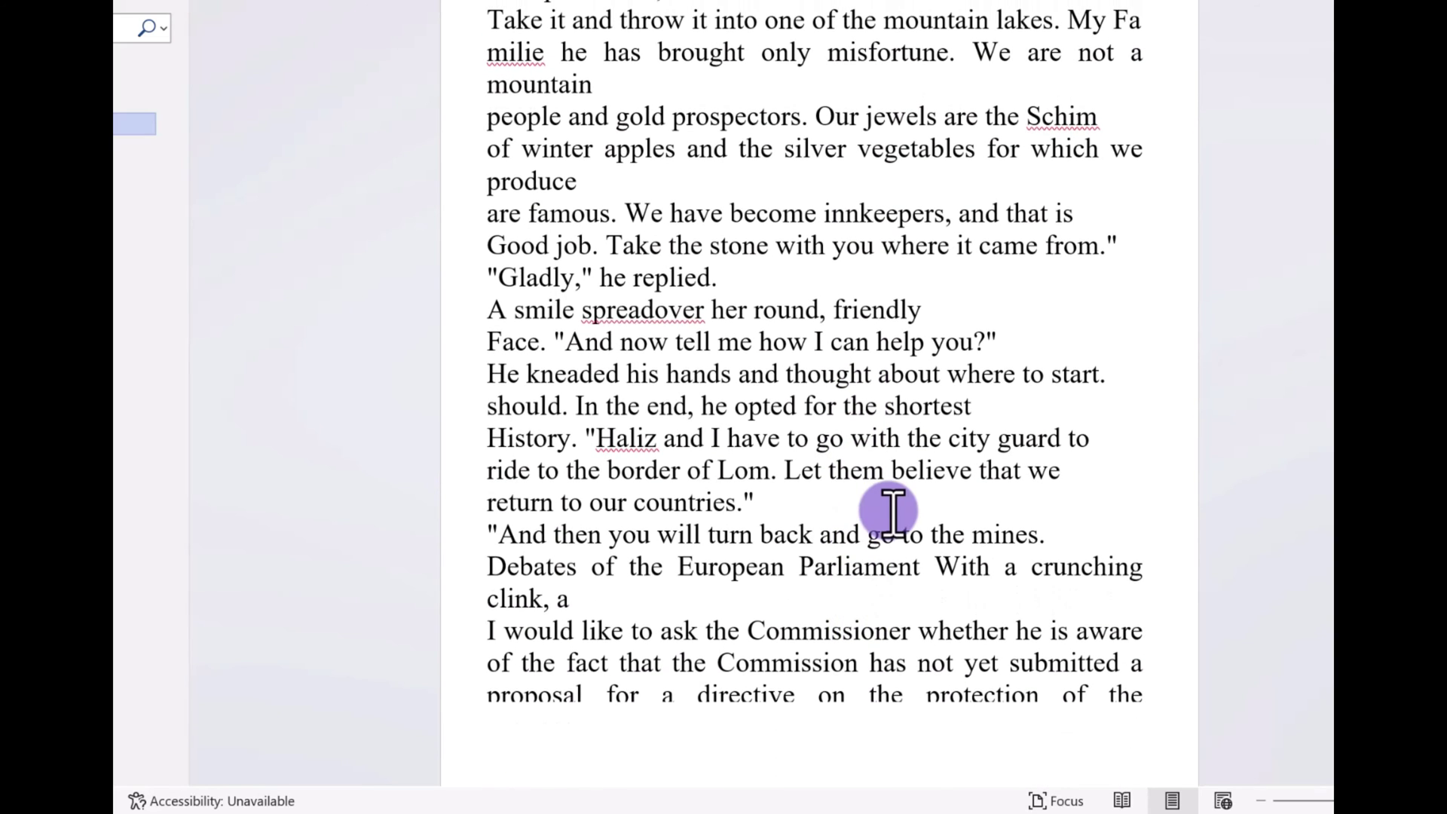